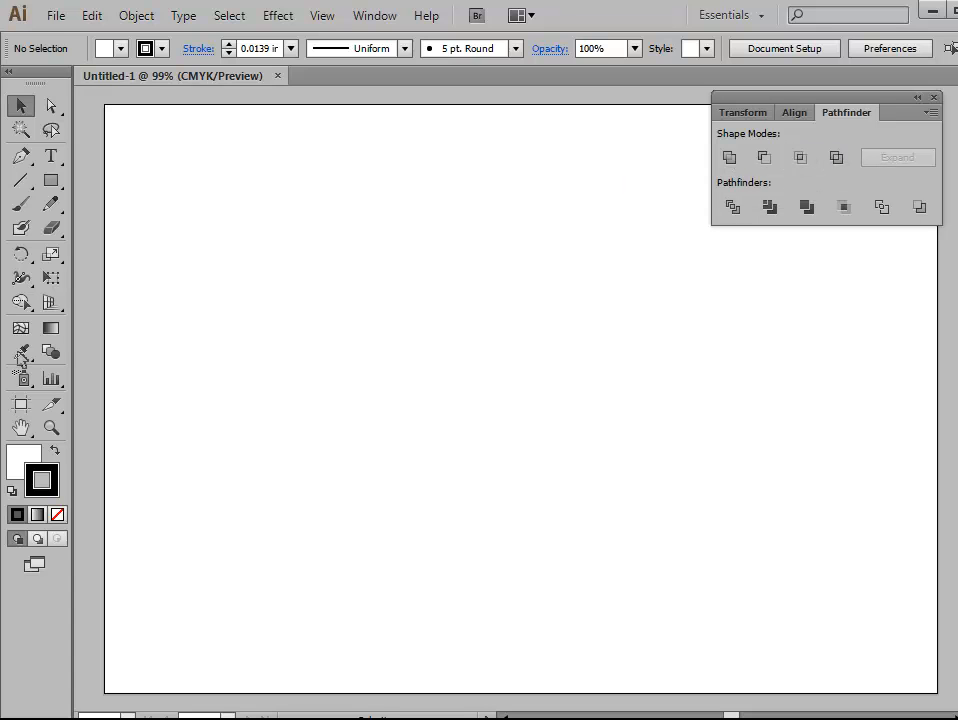
Step: Draw a light blue rectangle with no stroke in the middle of the artboard
left_click(53, 184)
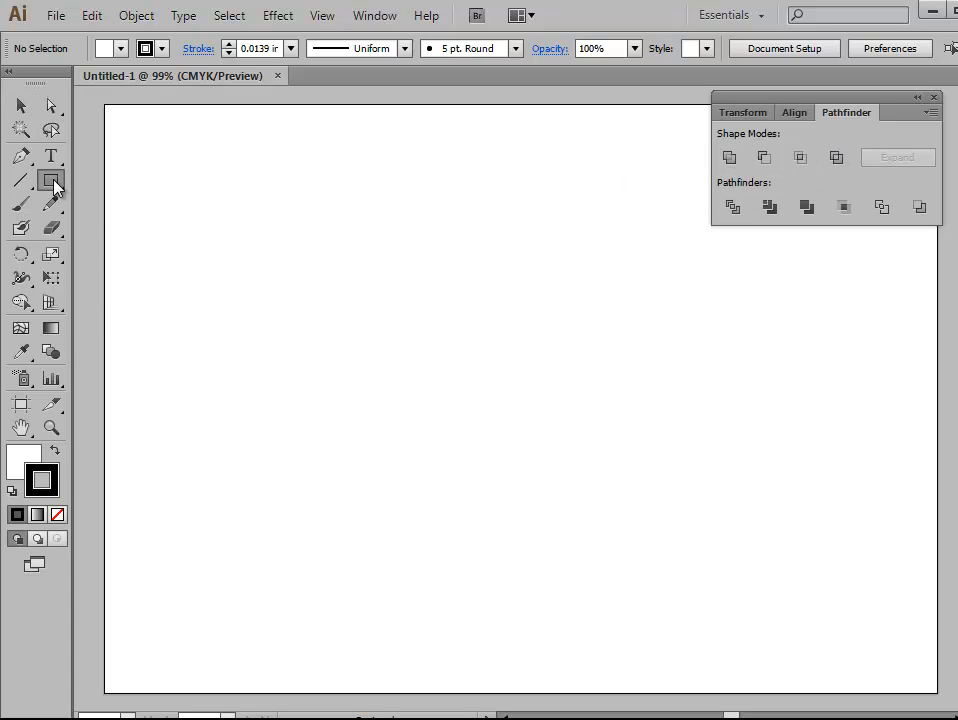
left_click(55, 186)
left_click_drag(62, 192, 123, 187)
left_click(57, 513)
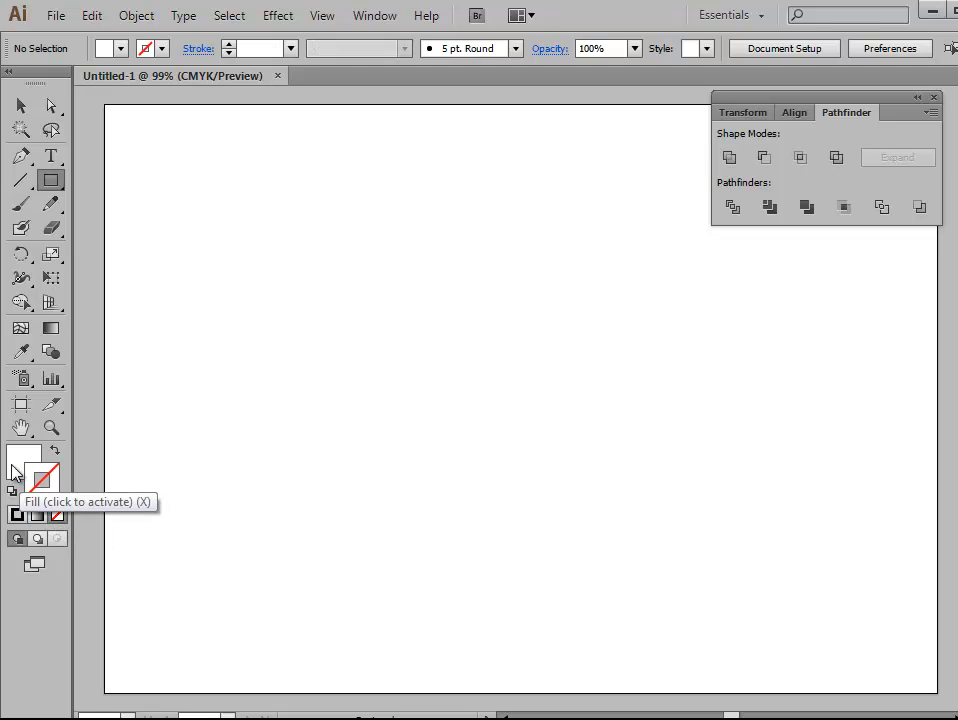
left_click(14, 474)
left_click(869, 135)
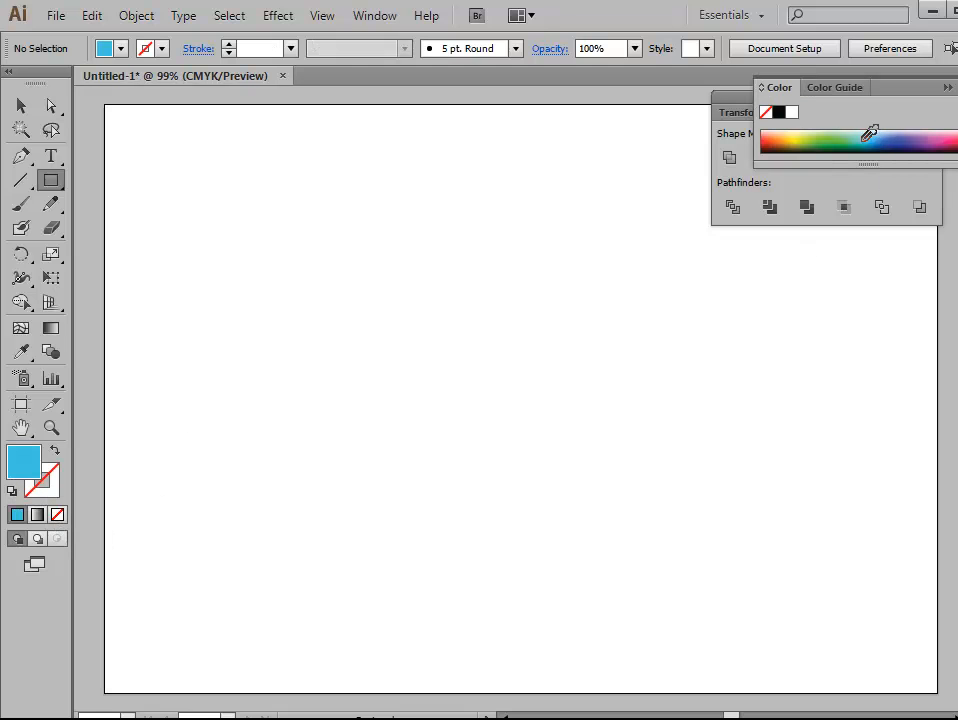
left_click_drag(375, 263, 651, 496)
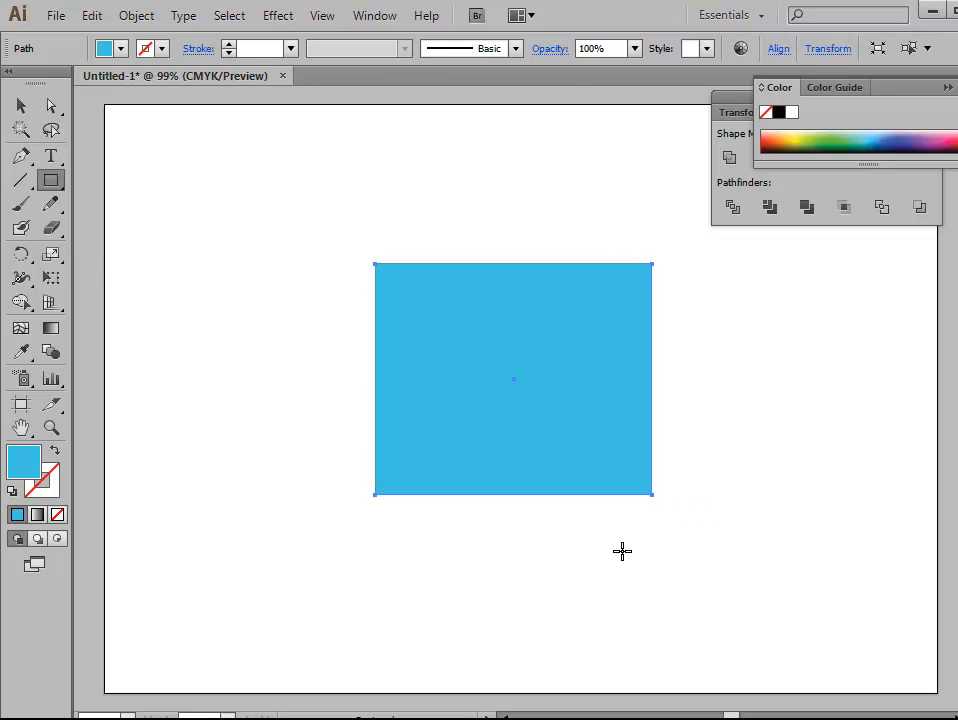
Step: Draw a circle overlapping the middle of the rectangle's left edge
left_click(50, 186)
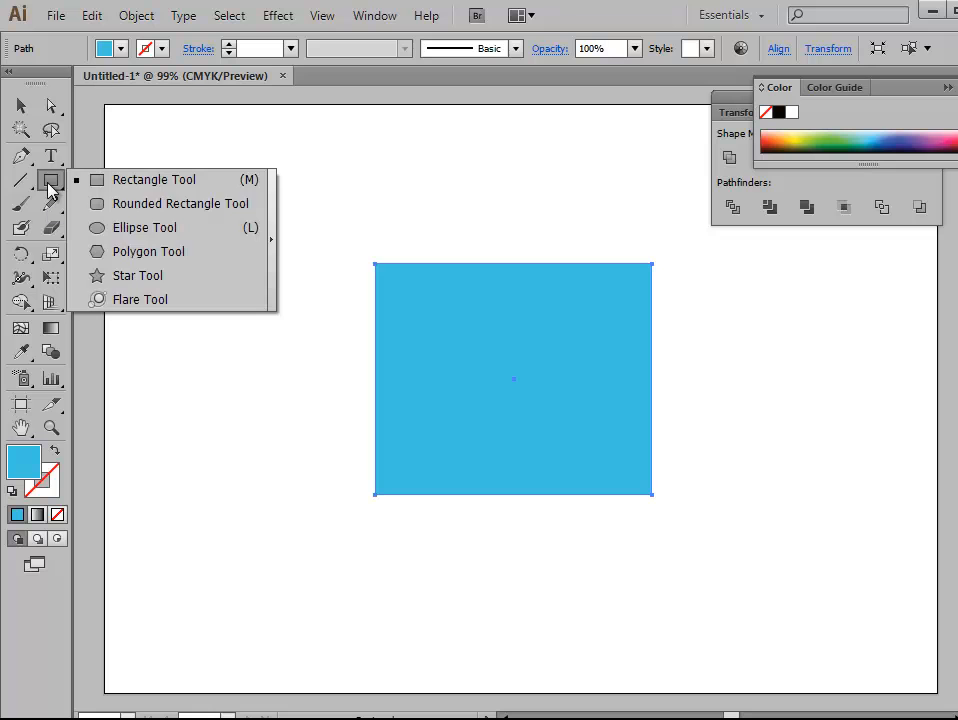
left_click(119, 228)
left_click_drag(336, 330, 433, 430)
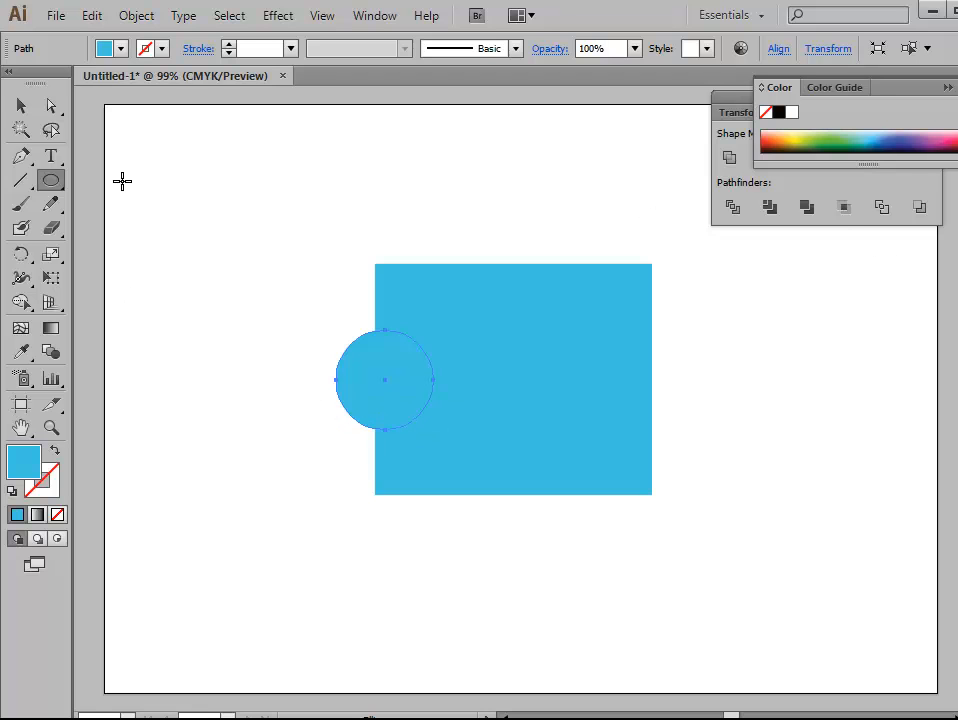
left_click(21, 105)
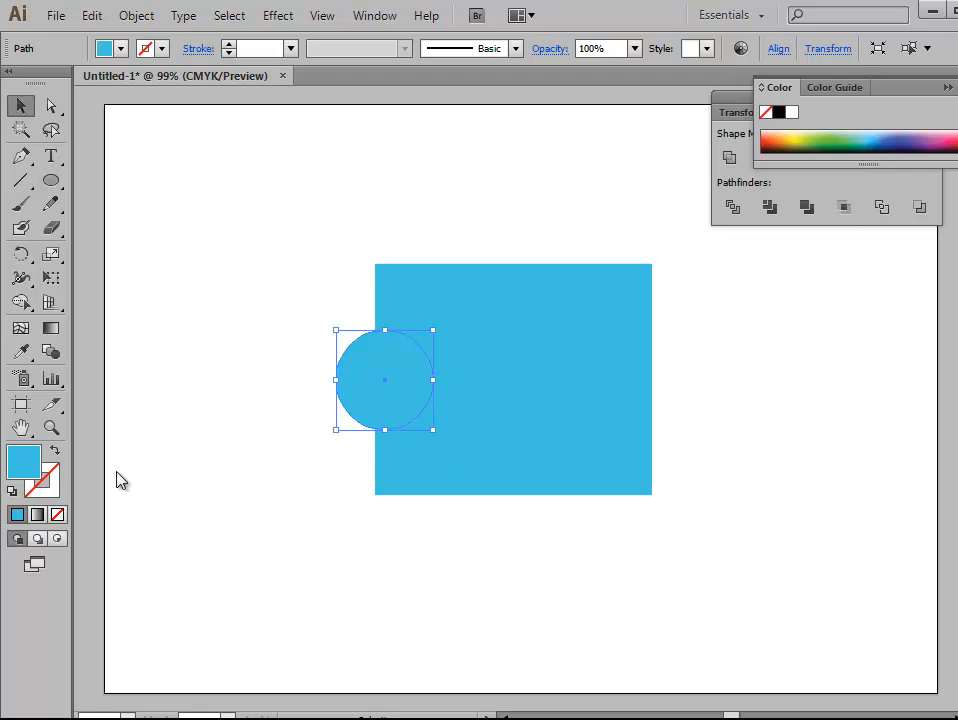
Step: Change the circle's fill colour to dark blue
double_click(27, 459)
left_click(676, 328)
left_click(633, 253)
left_click(832, 256)
left_click(190, 368)
left_click(390, 413)
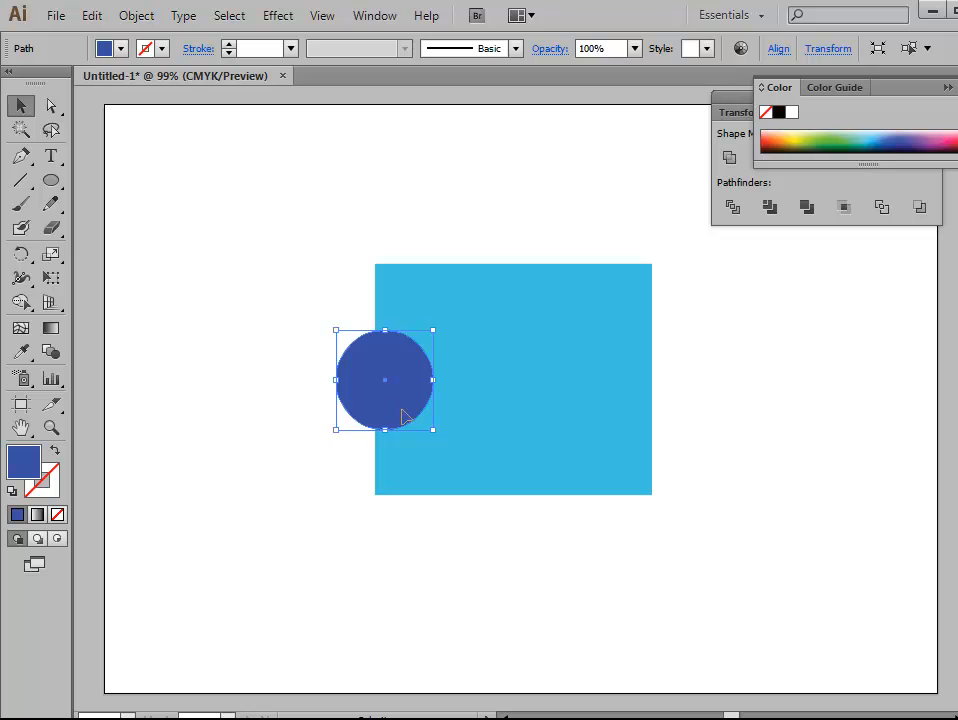
Step: Duplicate the dark blue circle straight across onto the rectangle's right edge and collapse the colour settings
left_click_drag(403, 409, 659, 406)
left_click(756, 551)
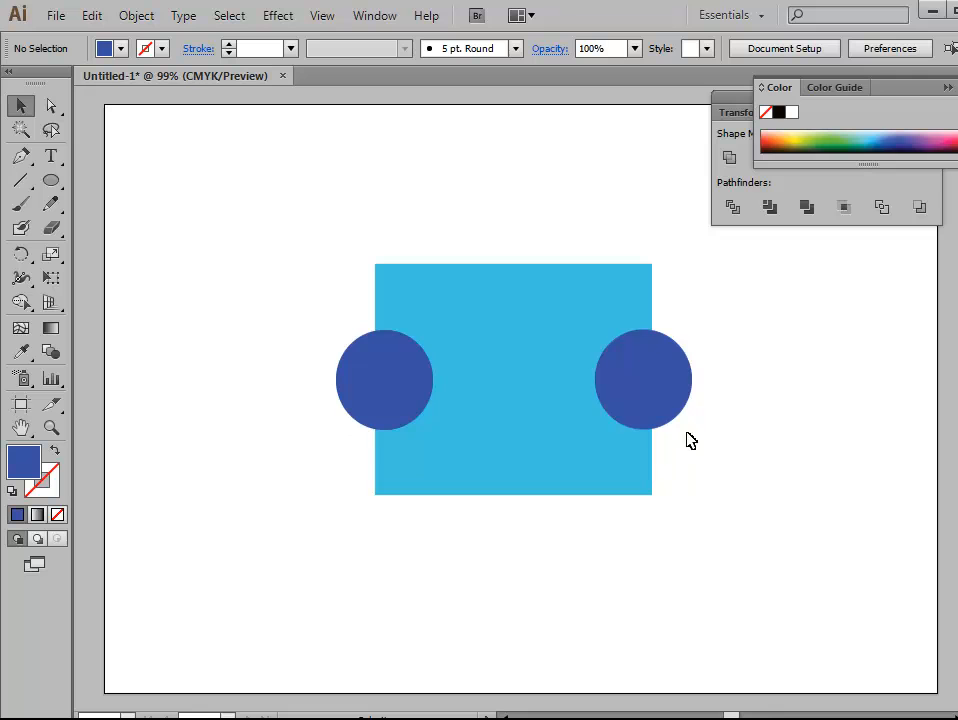
left_click(947, 88)
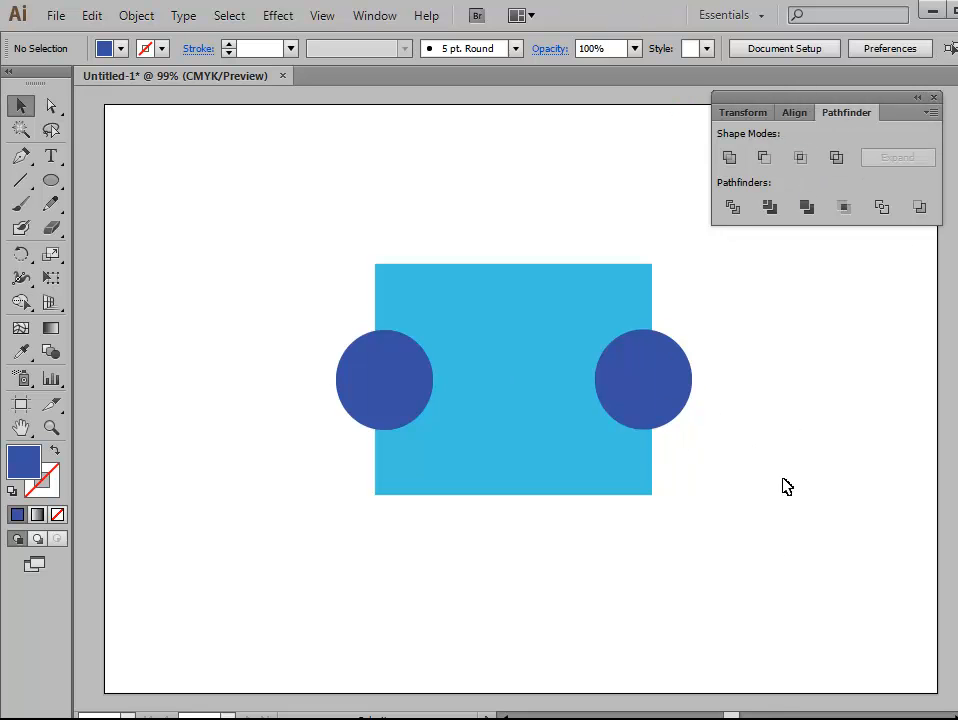
Step: Unite the rectangle and both circles into one shape and shift the combined shape around slightly
left_click_drag(303, 204, 707, 551)
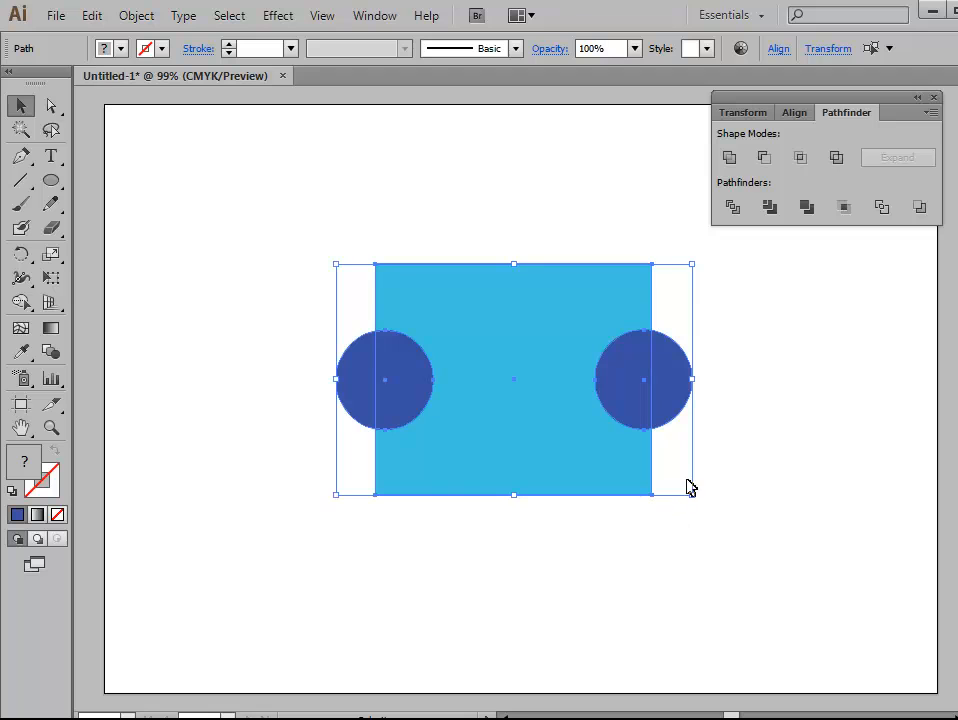
left_click(728, 160)
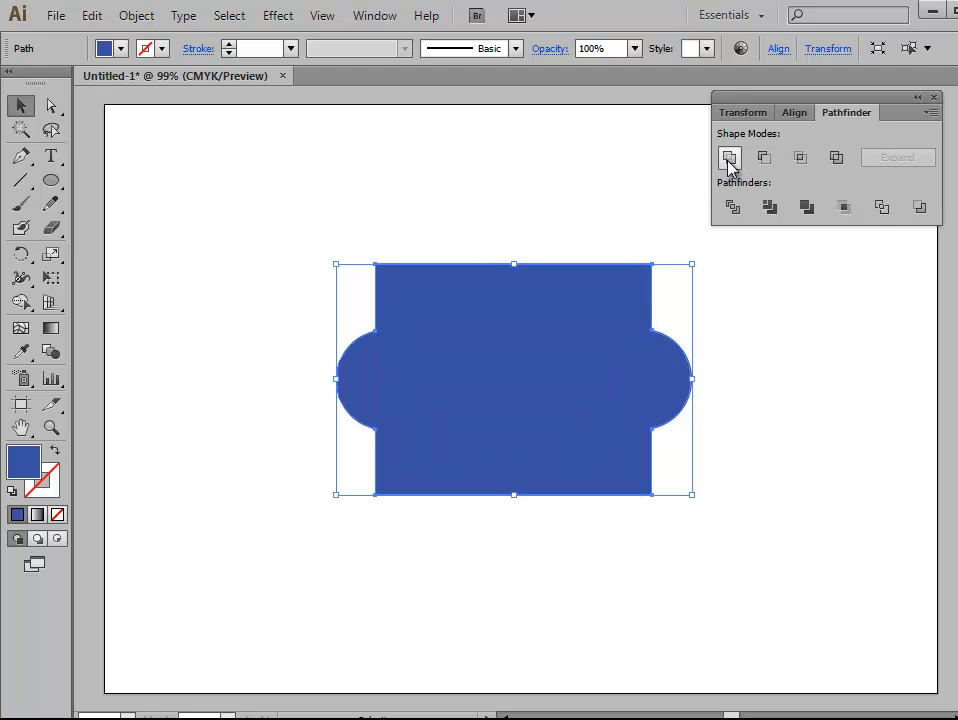
left_click(632, 570)
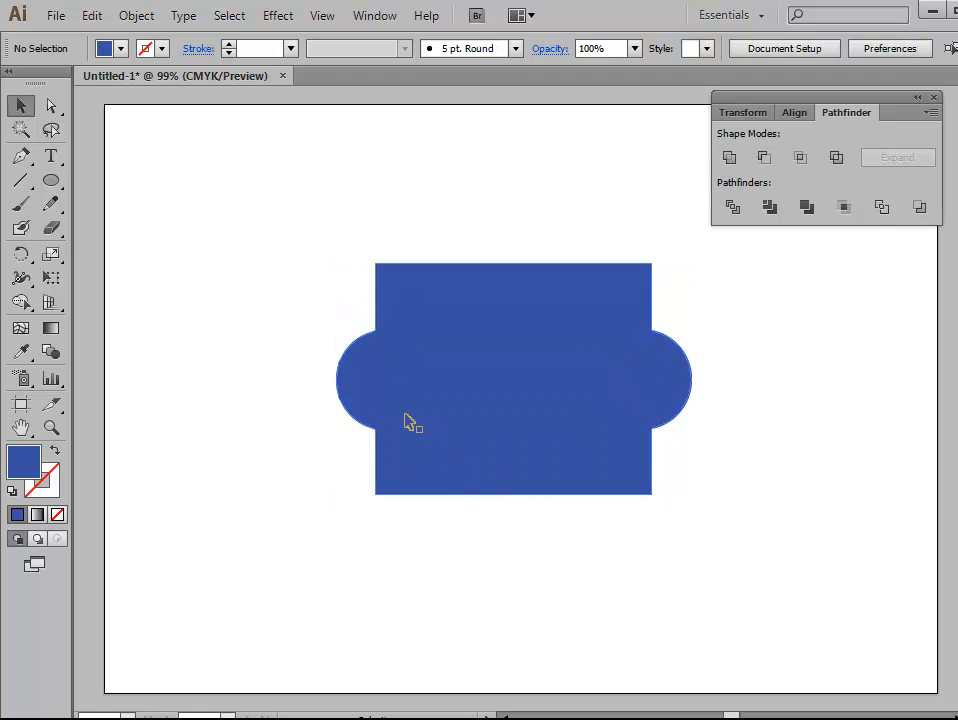
mouse_move(571, 423)
left_mouse_down()
mouse_move(552, 385)
mouse_move(576, 428)
left_mouse_up()
left_click(468, 600)
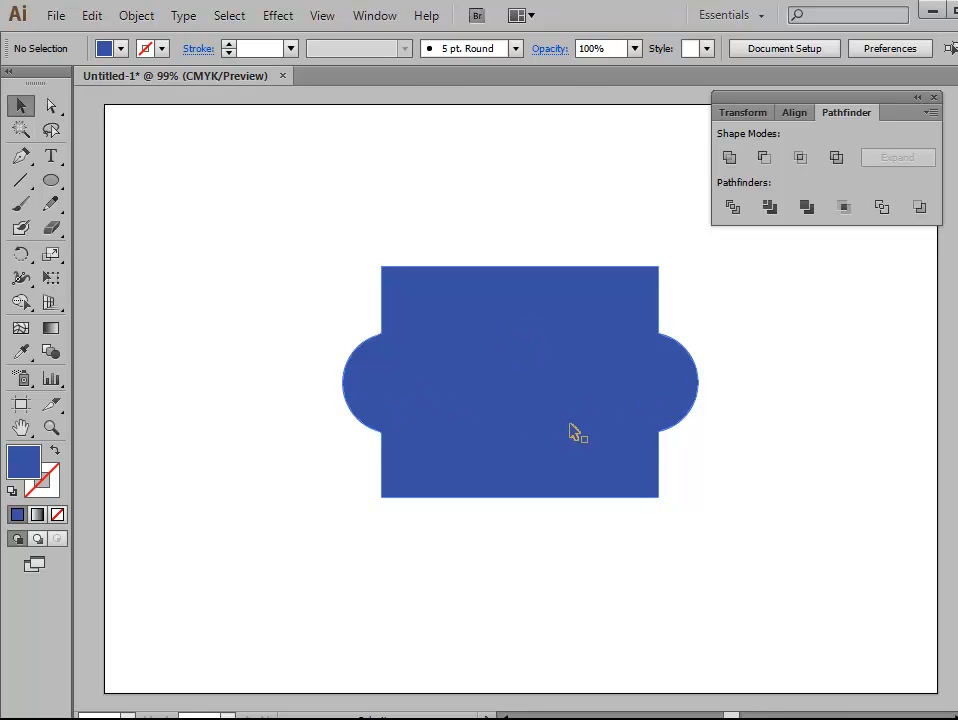
mouse_move(567, 444)
left_mouse_down()
mouse_move(554, 415)
mouse_move(550, 435)
left_mouse_up()
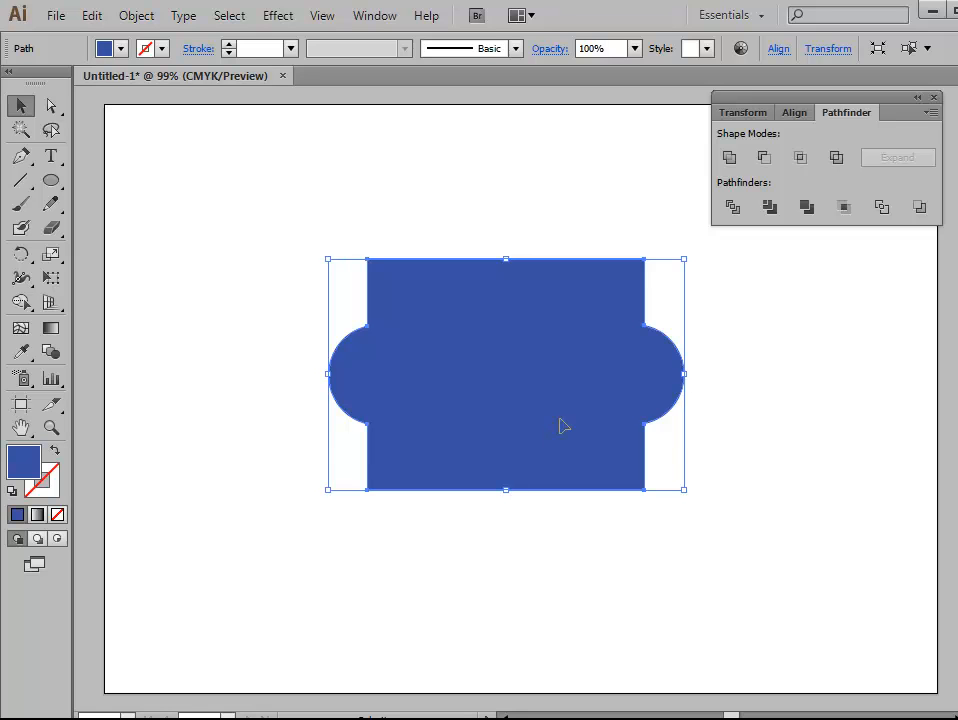
Step: Undo the moves and the Unite operation, and deselect the three original shapes
key("ctrl+z")
key("ctrl+z")
key("ctrl+z")
key("ctrl+z")
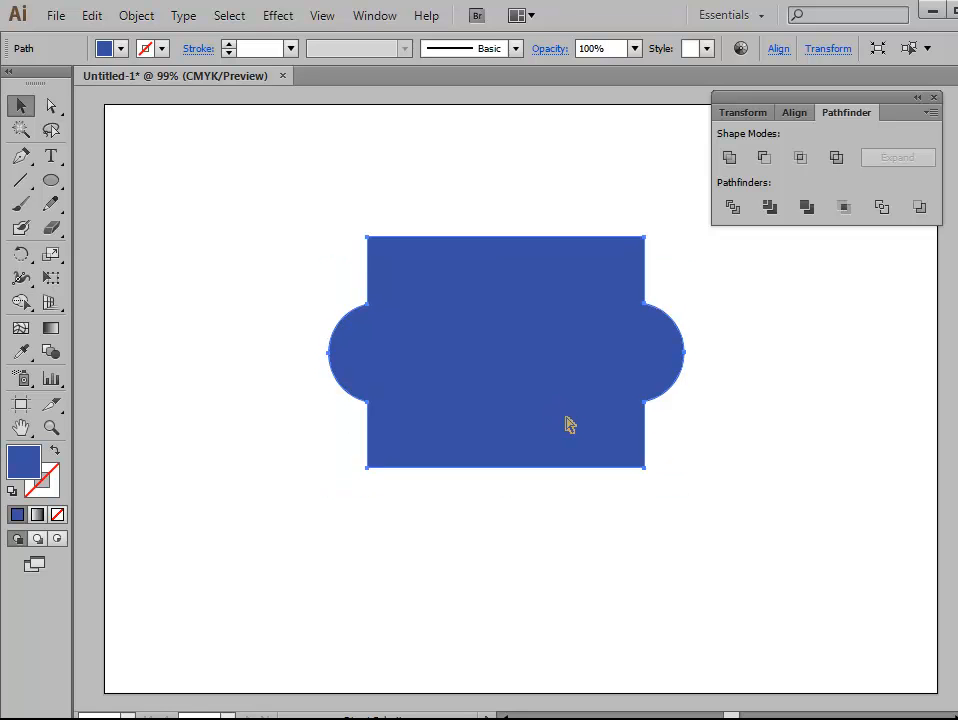
key("ctrl+z")
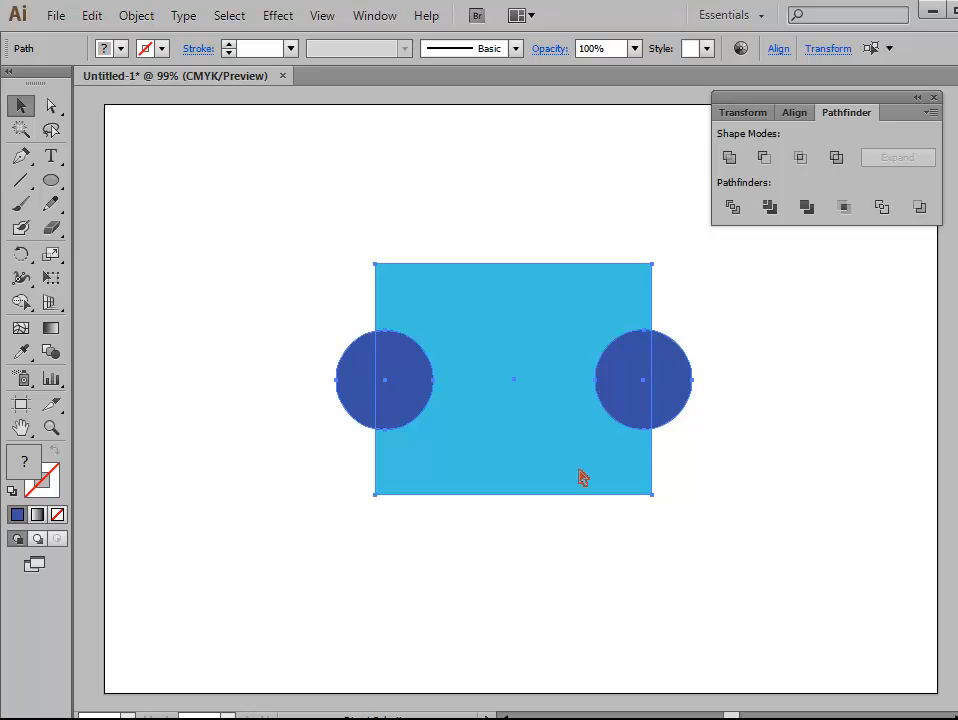
left_click(539, 571)
Step: Move the left circle onto the rectangle's top edge and the right circle onto its bottom edge
left_click(362, 400)
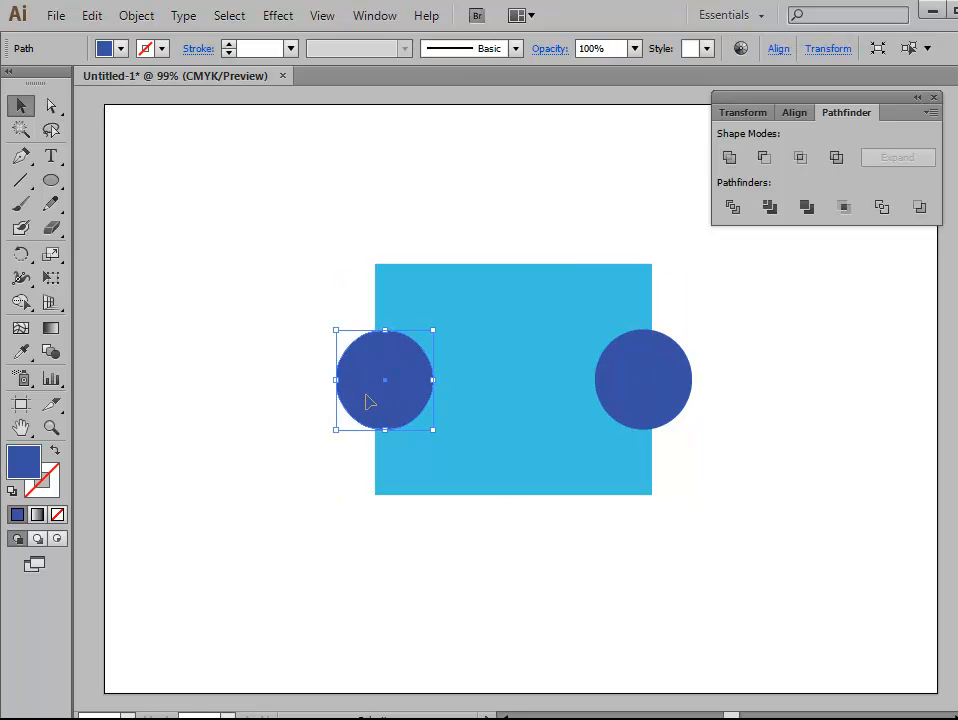
left_click_drag(369, 400, 489, 284)
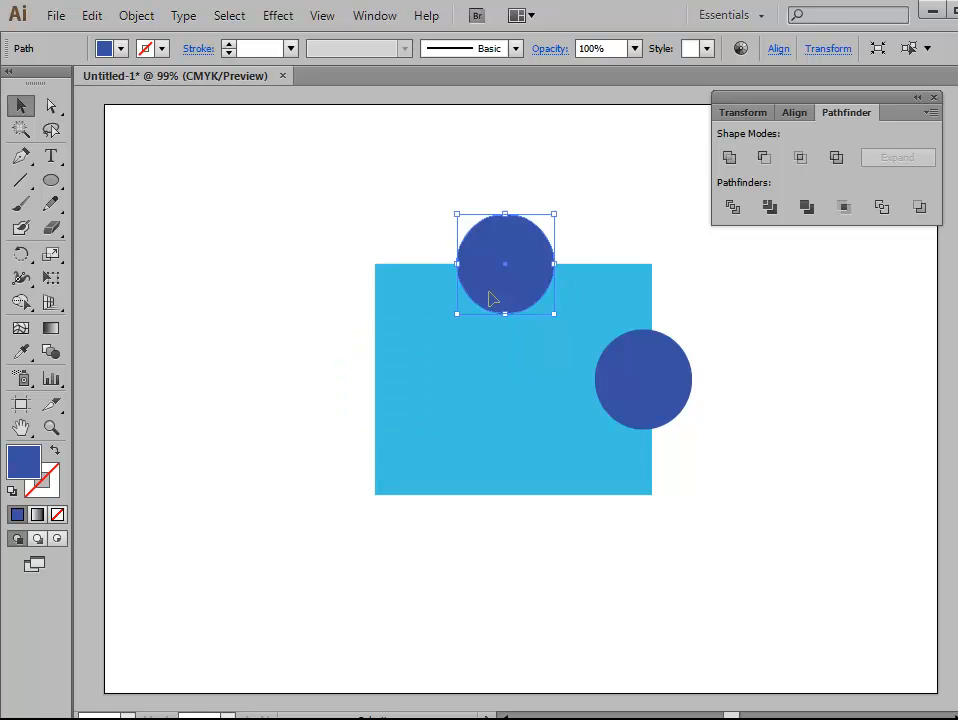
left_click_drag(667, 424, 547, 518)
left_click(618, 579)
Step: Unite the rectangle with the circles on its top and bottom edges
left_click_drag(325, 185, 676, 567)
left_click(729, 160)
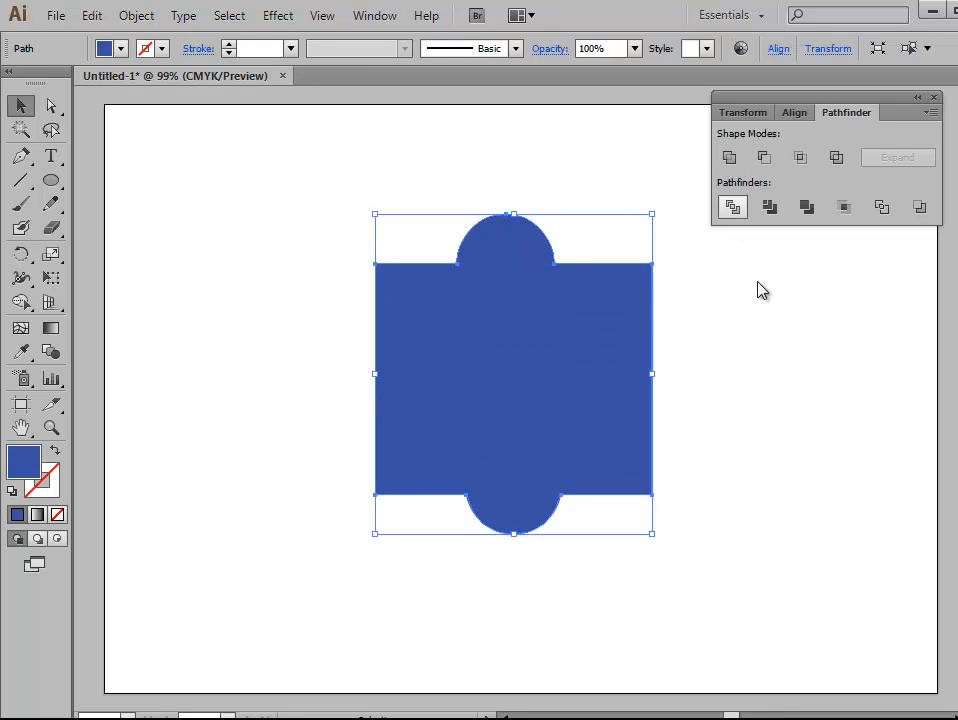
left_click(763, 449)
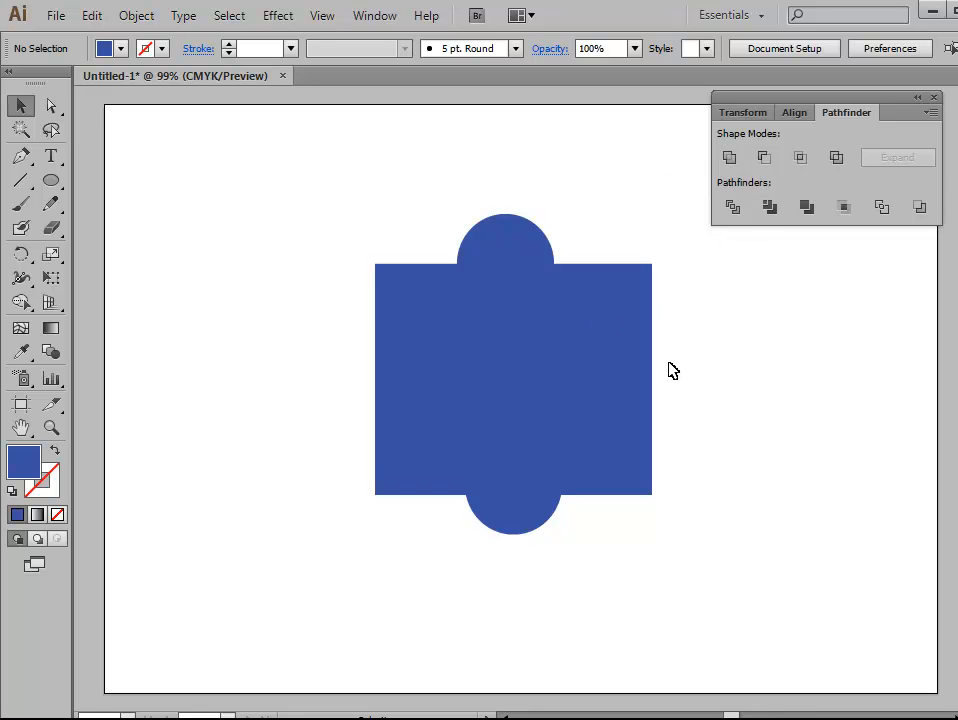
Step: Undo the last Unite and both circle moves, bringing the circles back to the rectangle's sides
key("ctrl+a")
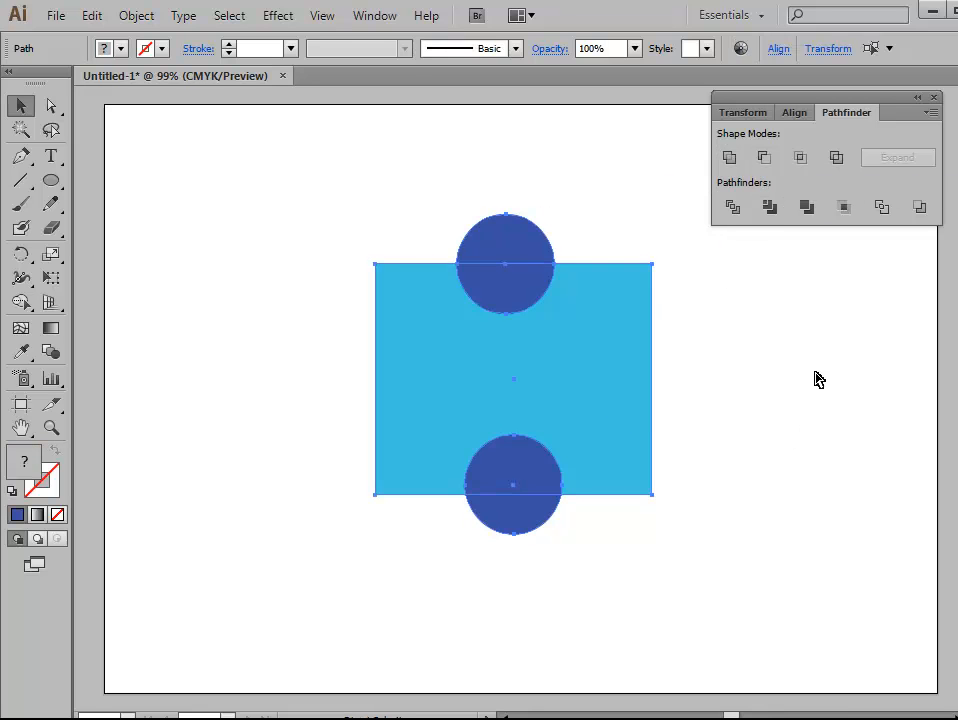
key("ctrl+z")
key("ctrl+z")
left_click(779, 505)
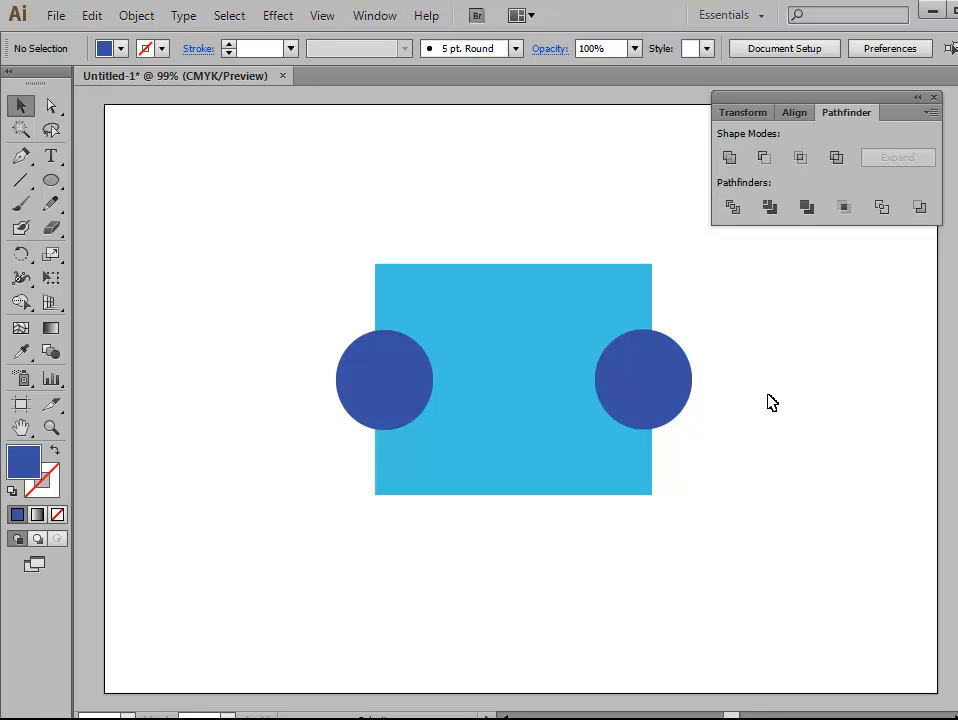
Step: Cut both side circles out of the light blue rectangle using Minus Front
left_click_drag(306, 205, 707, 543)
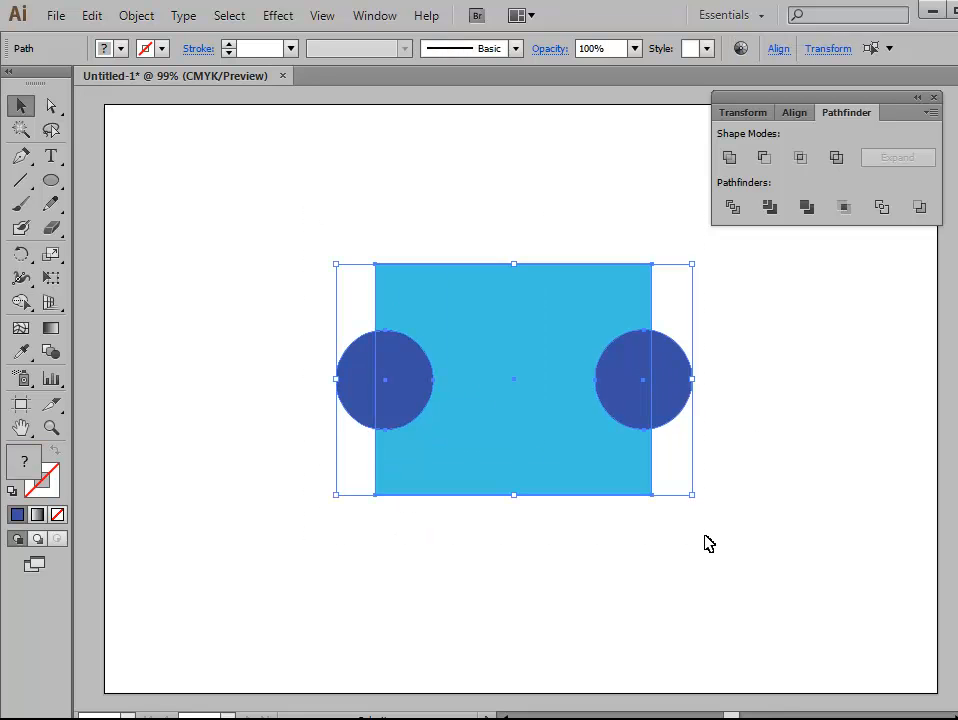
left_click(765, 158)
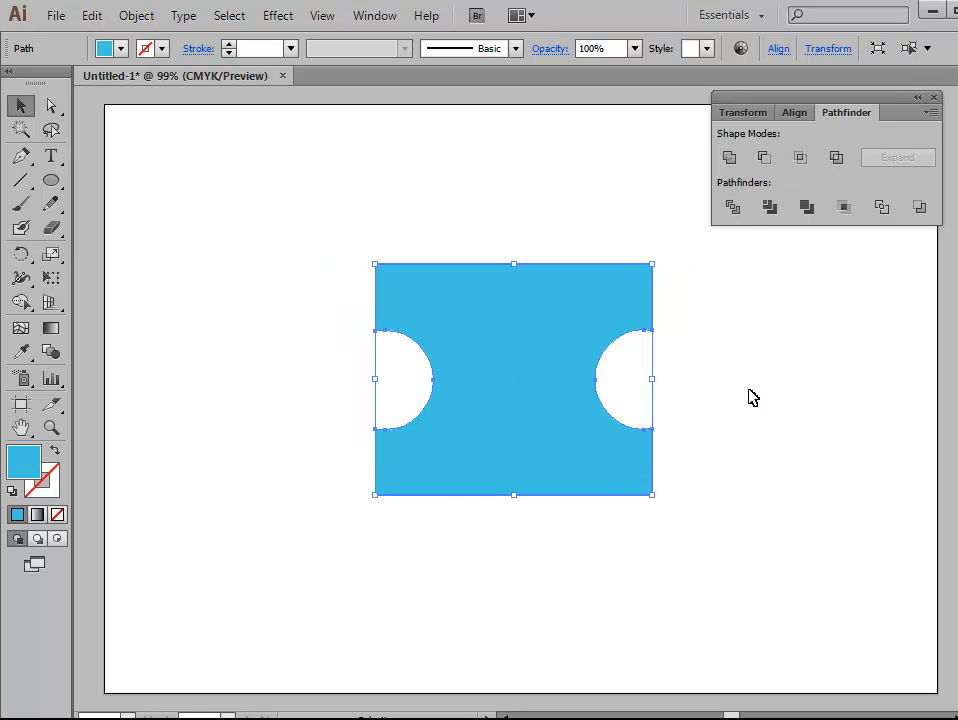
left_click(643, 574)
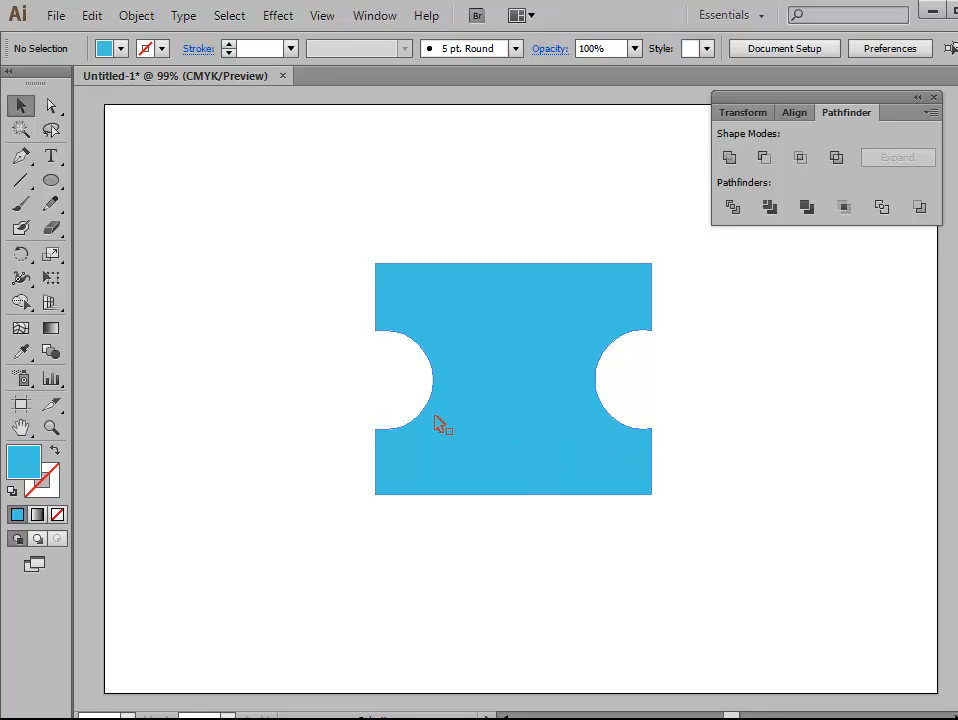
Step: Draw a smaller light blue circle over the notched shape's top edge and copy it onto the bottom edge
key("l")
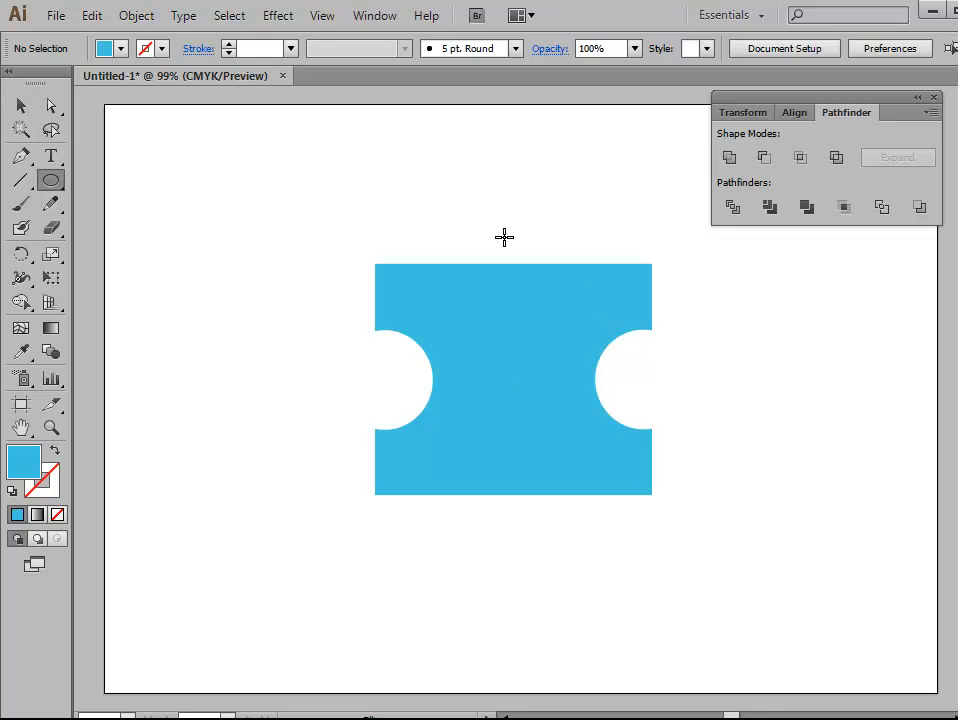
left_click_drag(465, 230, 542, 310)
left_click(21, 105)
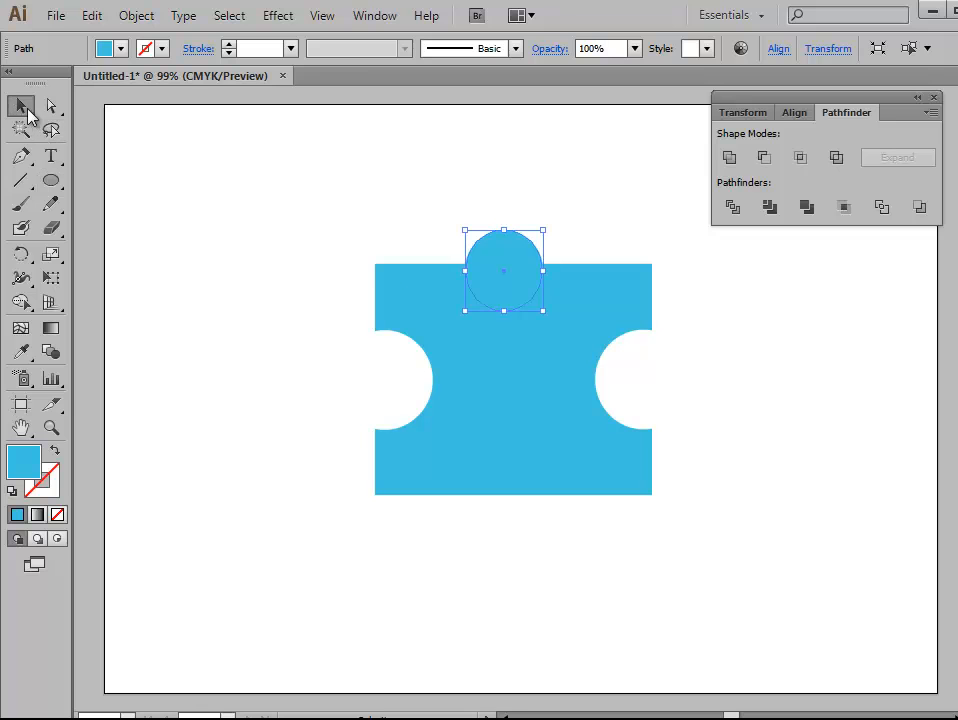
left_click_drag(505, 298, 513, 510)
left_click(642, 558)
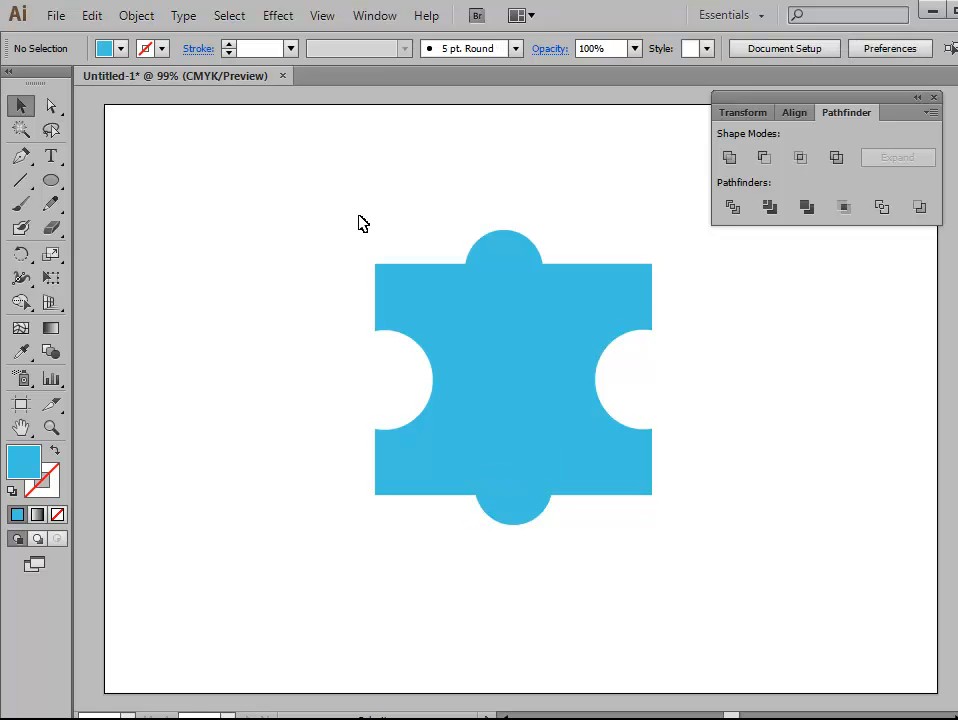
Step: Subtract the top and bottom circles from the notched shape with Minus Front
left_click_drag(341, 217, 690, 500)
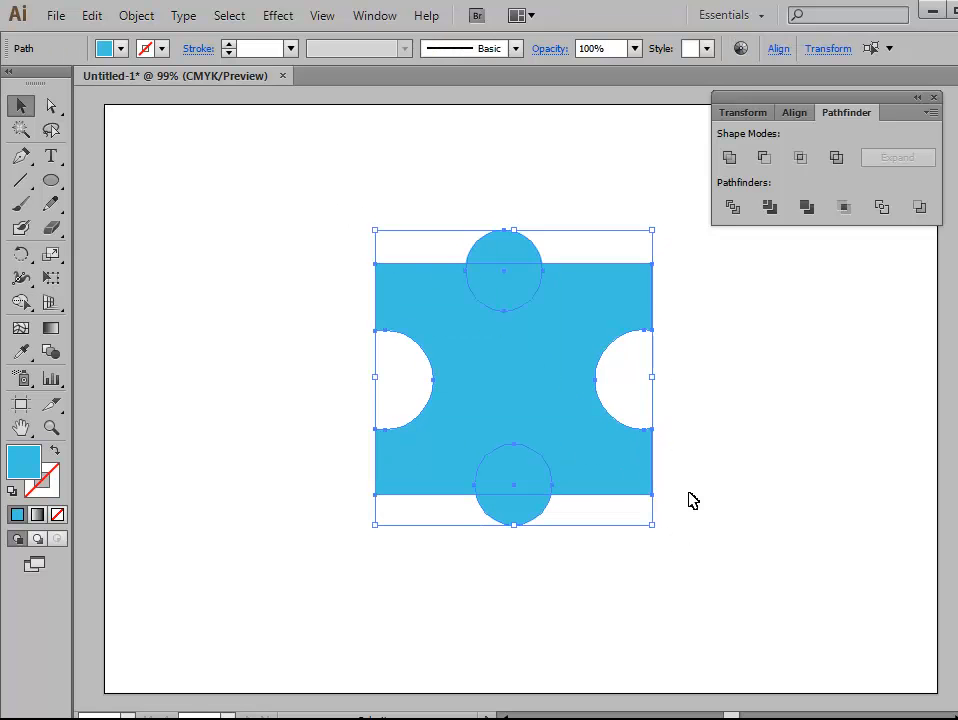
left_click(765, 160)
left_click(800, 590)
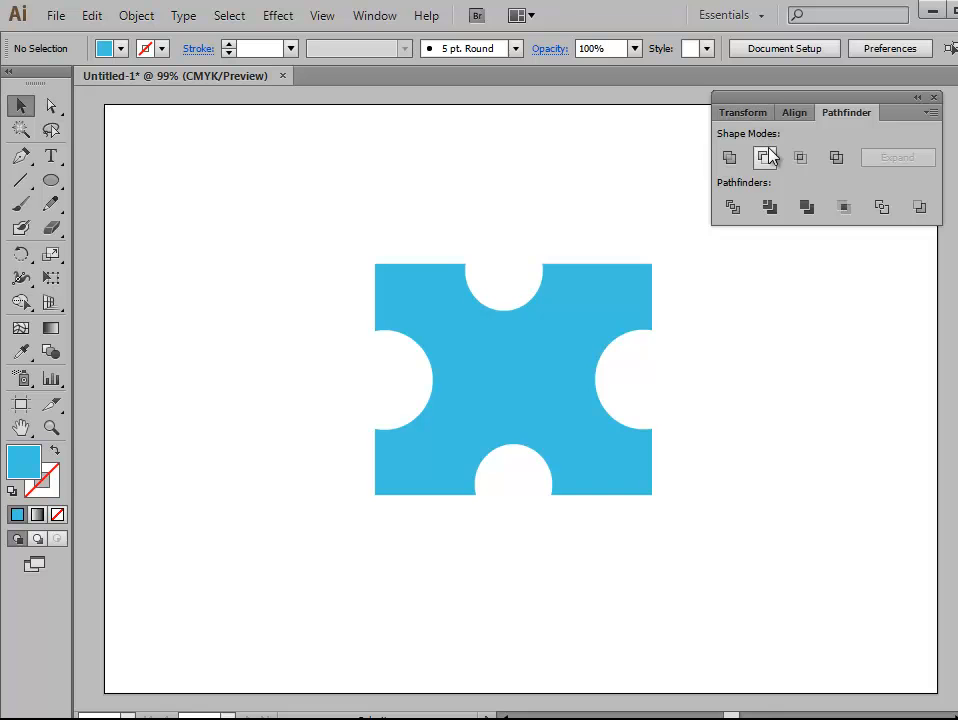
Step: Undo both Minus Front cuts and the added circles, back to the rectangle with two dark blue side circles
key("ctrl+z")
key("ctrl+z")
key("ctrl+z")
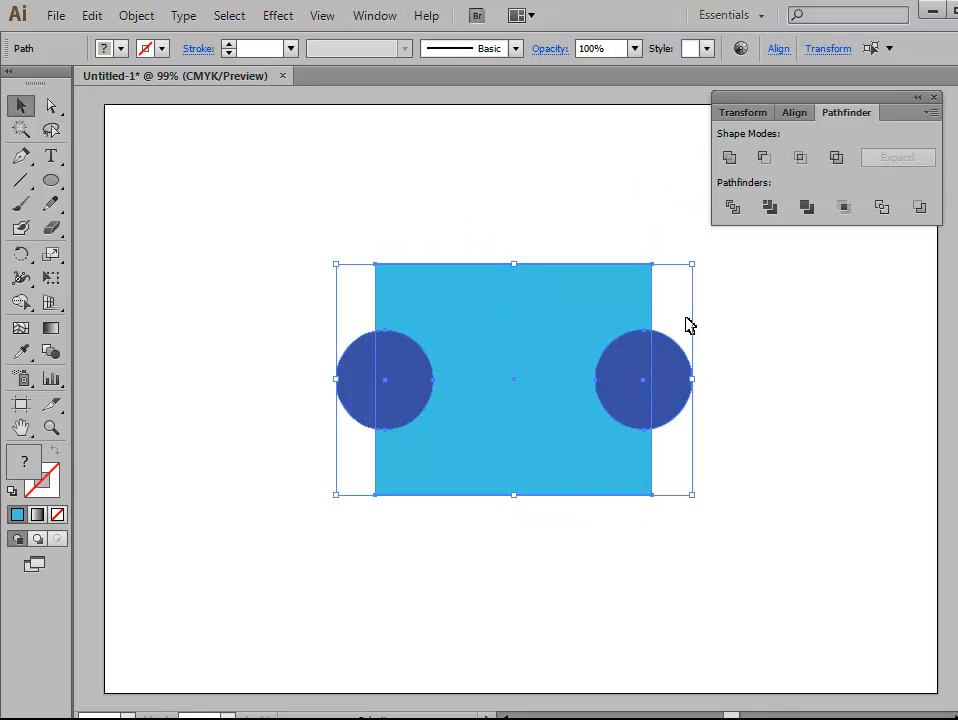
left_click(291, 230)
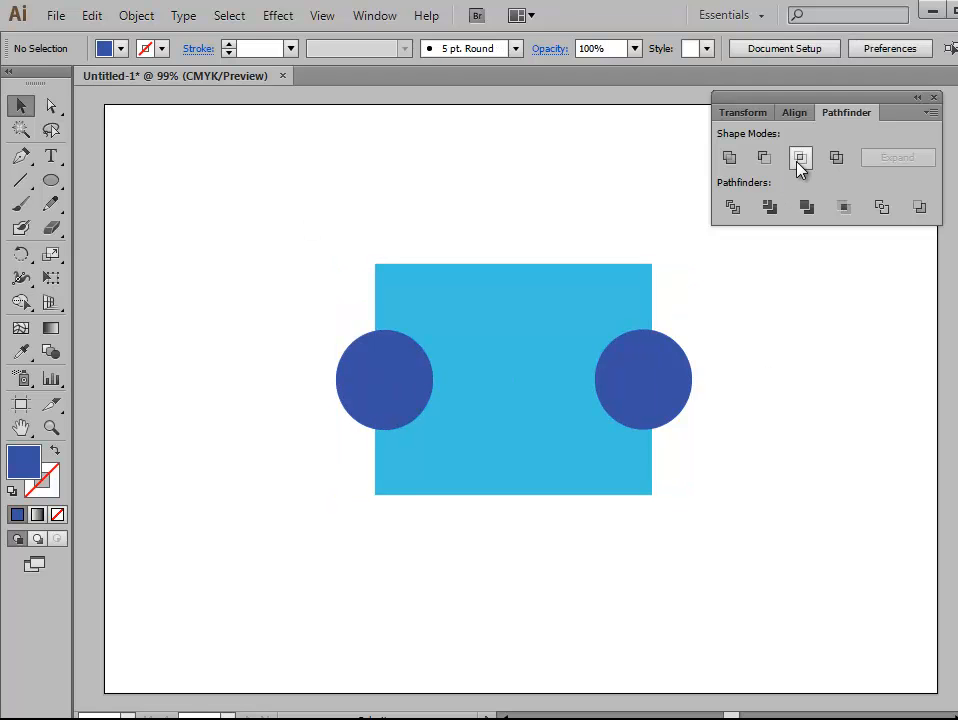
Step: Delete the rectangle and both circles, and place a new dark blue rectangle in the upper-left area of the artboard
left_click_drag(304, 221, 725, 521)
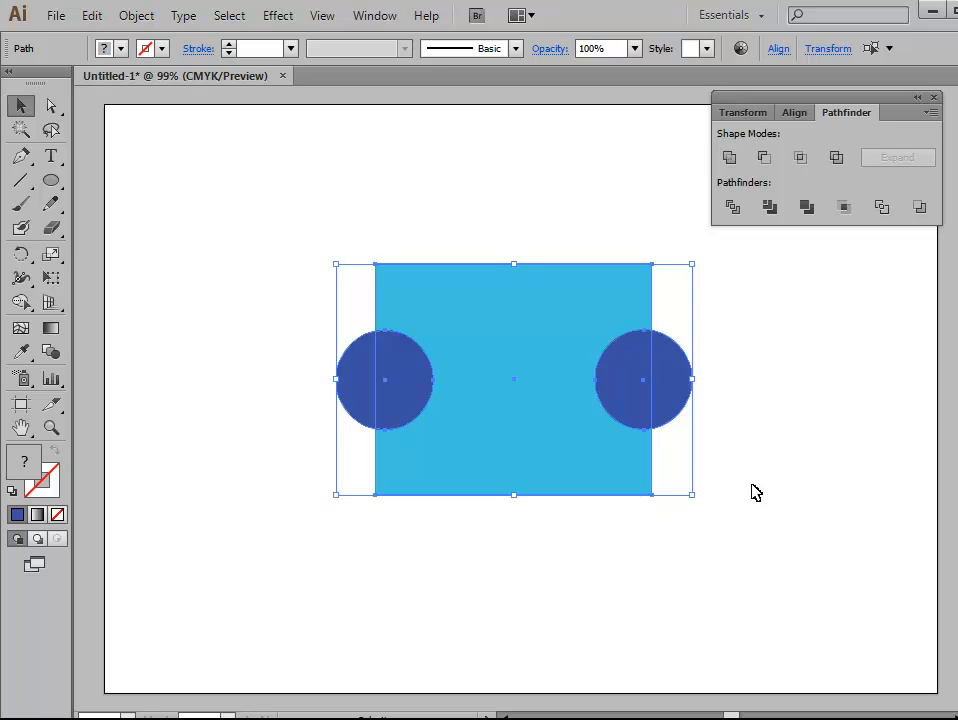
key("Delete")
left_click_drag(51, 180, 110, 132)
left_click_drag(393, 250, 643, 461)
left_click(22, 106)
left_click_drag(575, 422, 474, 374)
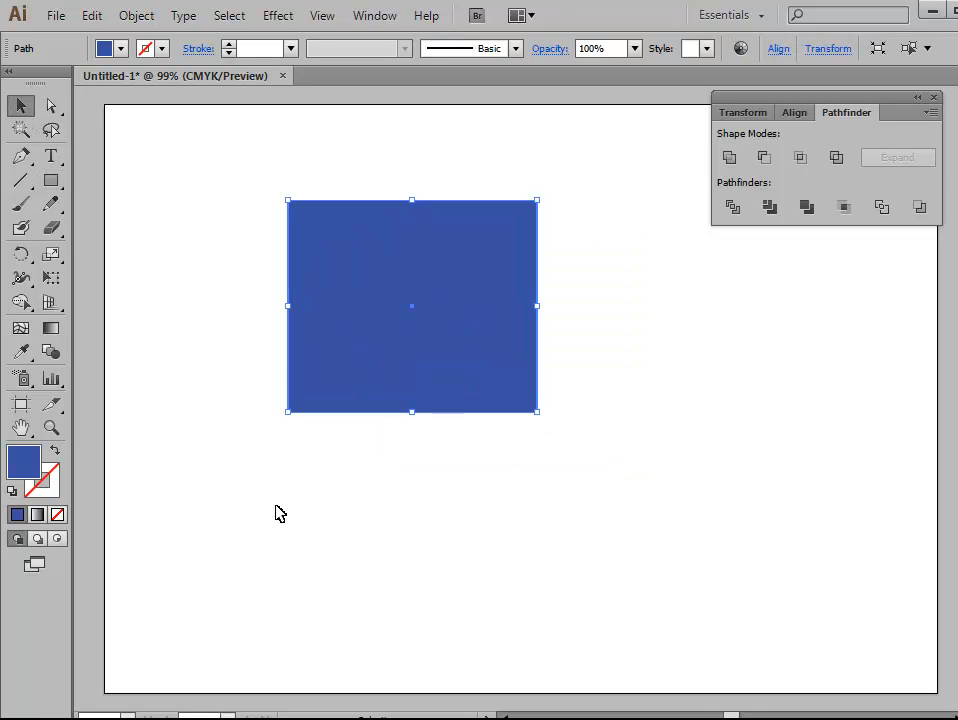
Step: Draw a second dark blue rectangle overlapping the lower-right corner of the first one
left_click(276, 513)
left_click(51, 180)
mouse_move(452, 281)
left_mouse_down()
mouse_move(520, 396)
mouse_move(687, 513)
left_mouse_up()
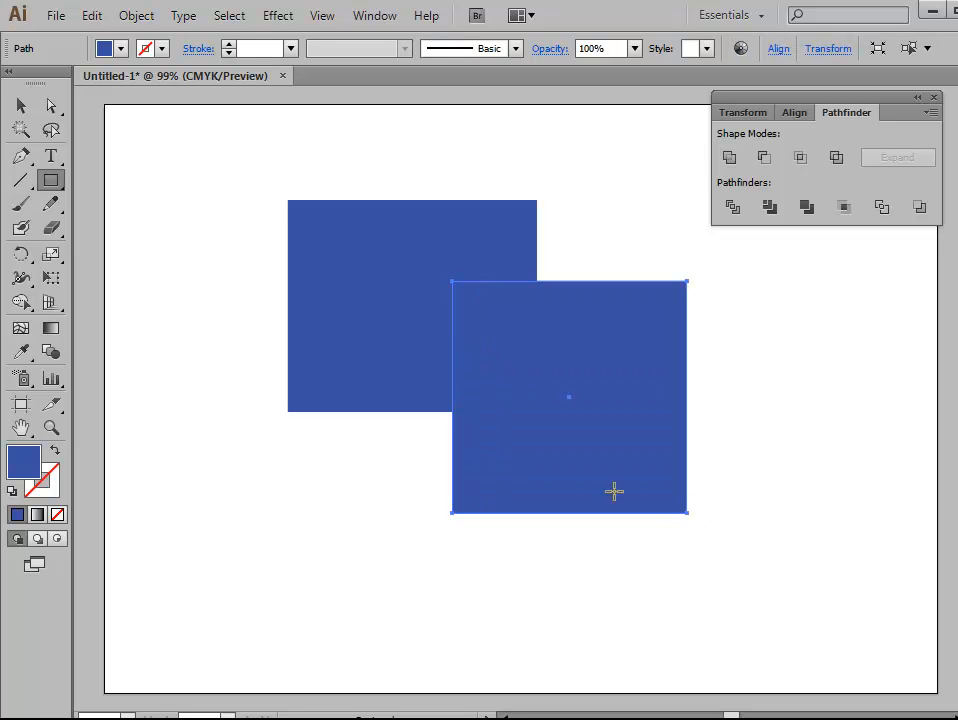
Step: Fill the second rectangle with light blue and shrink it from its lower-right corner
left_click(14, 108)
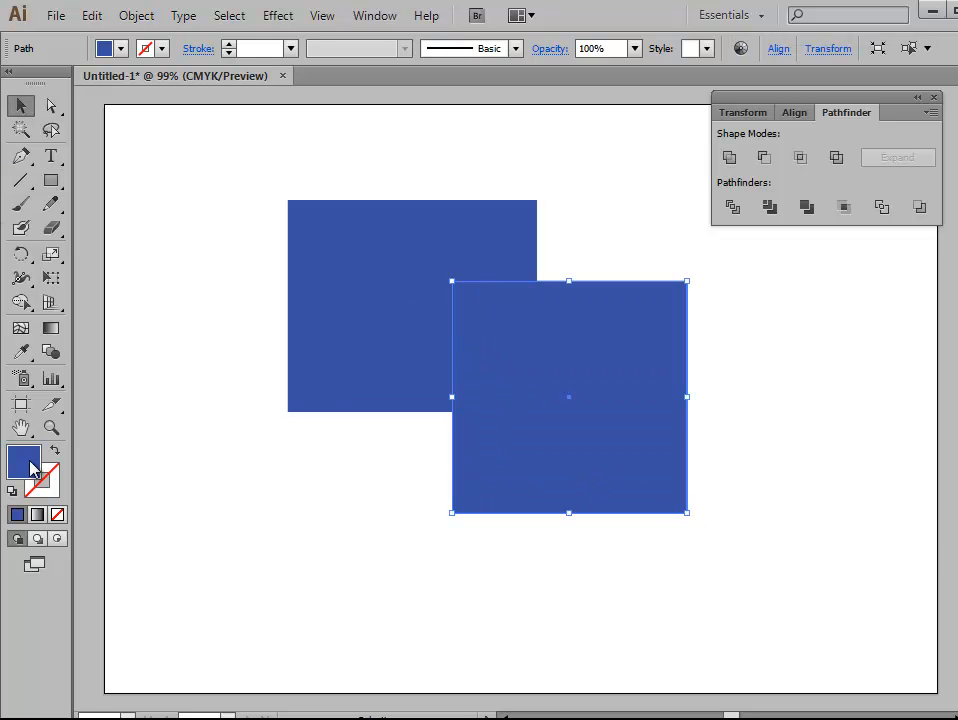
double_click(30, 465)
left_click(687, 365)
left_click(631, 266)
left_click(866, 252)
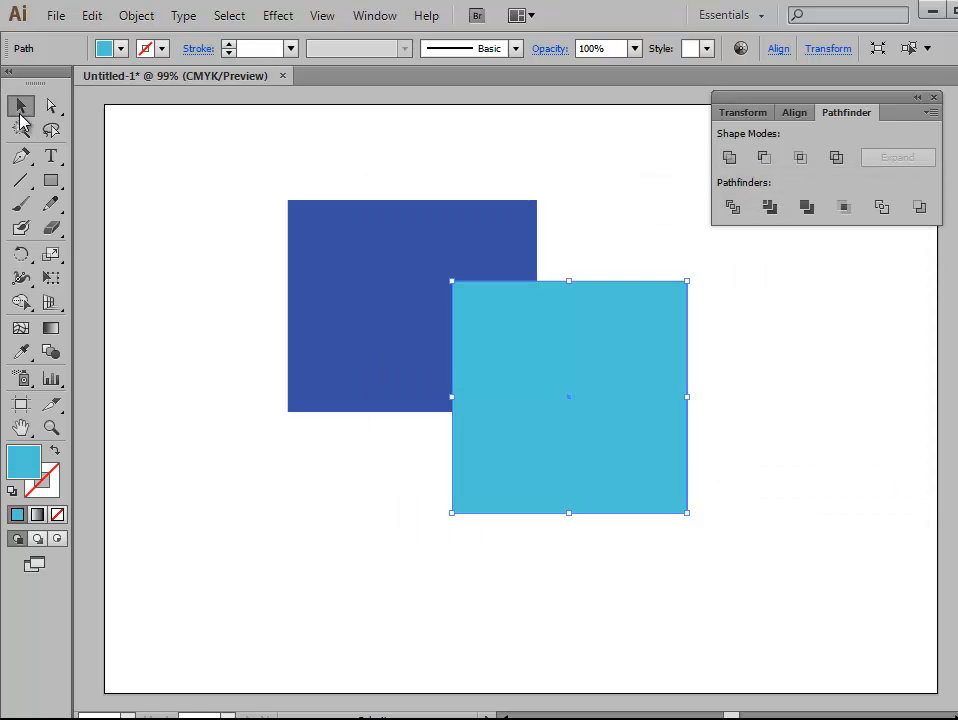
left_click_drag(687, 512, 652, 492)
left_click(580, 510)
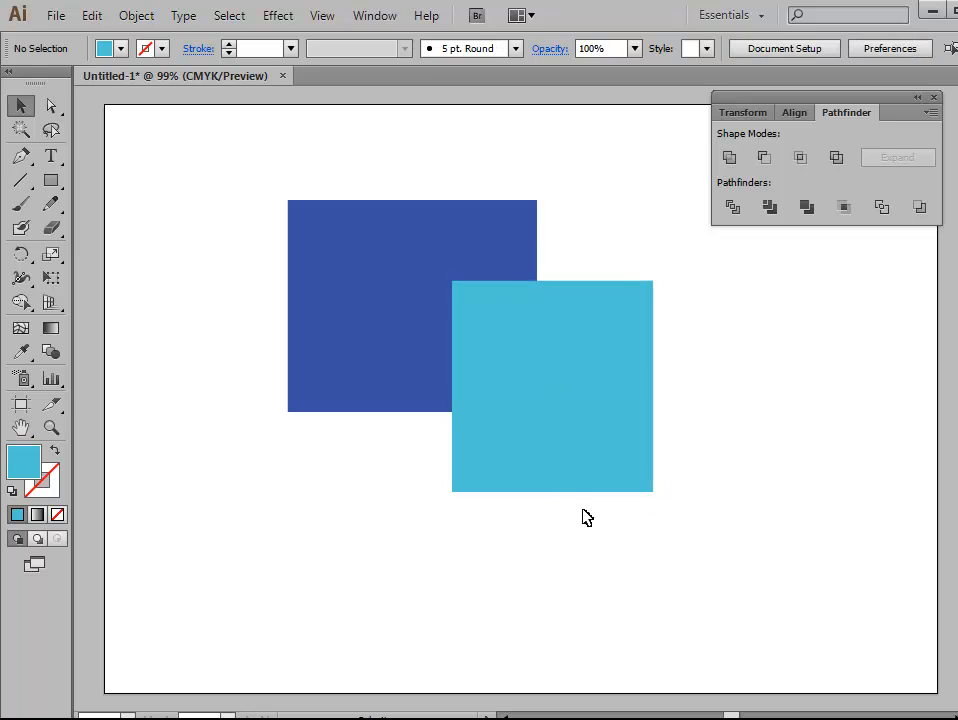
Step: Try the Intersect shape mode on the two overlapping rectangles and undo it
left_click_drag(261, 153, 690, 542)
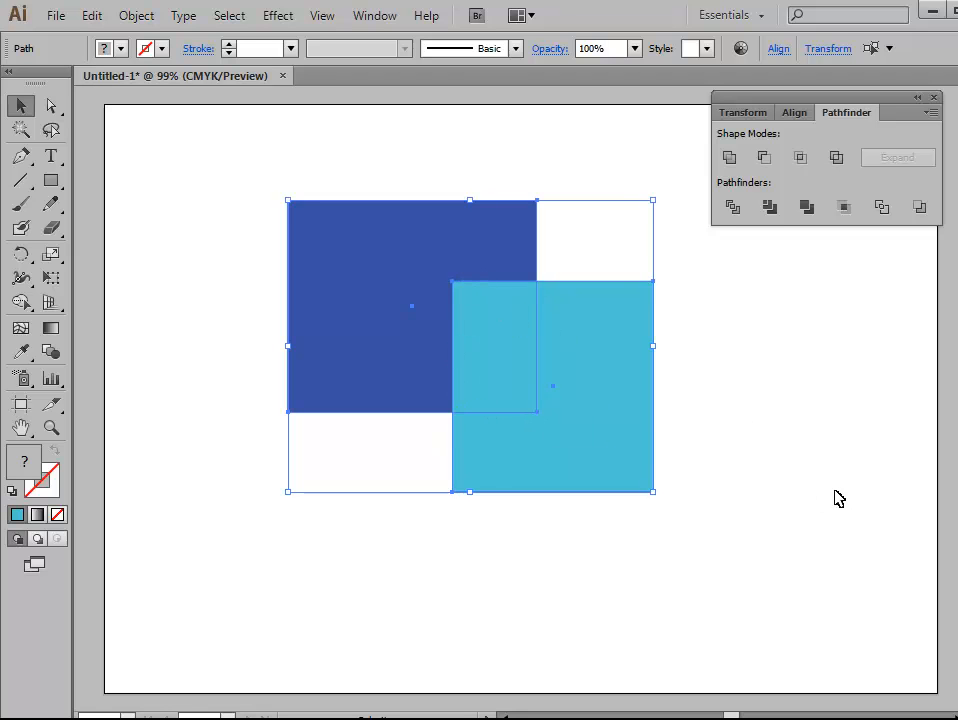
left_click(800, 158)
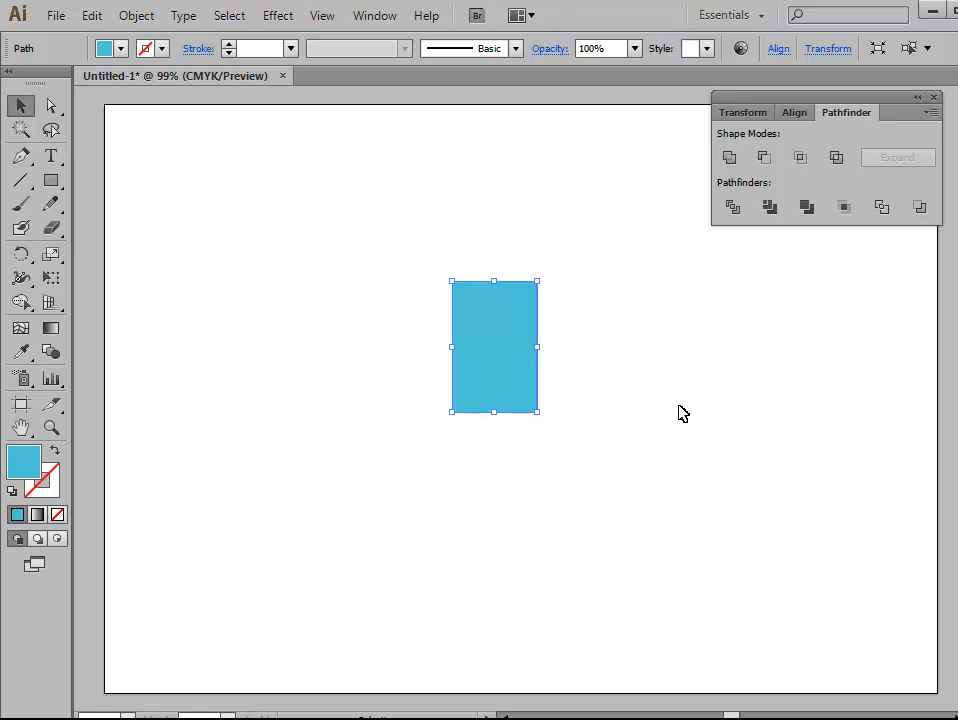
key("ctrl+z")
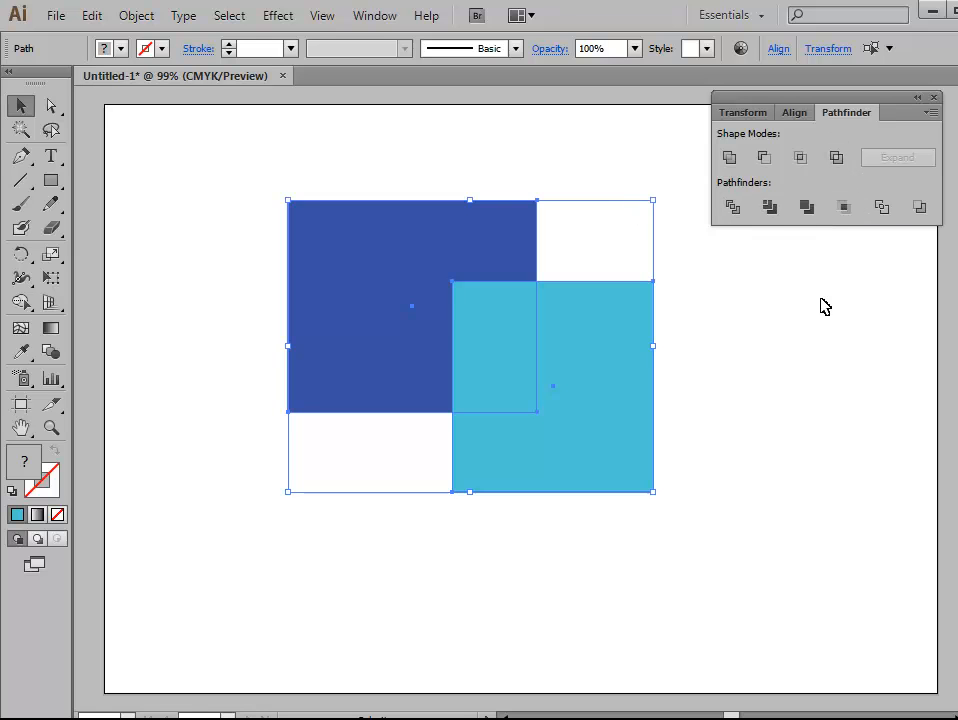
Step: Cut the overlapping area out of both rectangles with the Exclude shape mode
left_click(774, 404)
left_click_drag(223, 150, 664, 512)
left_click(836, 157)
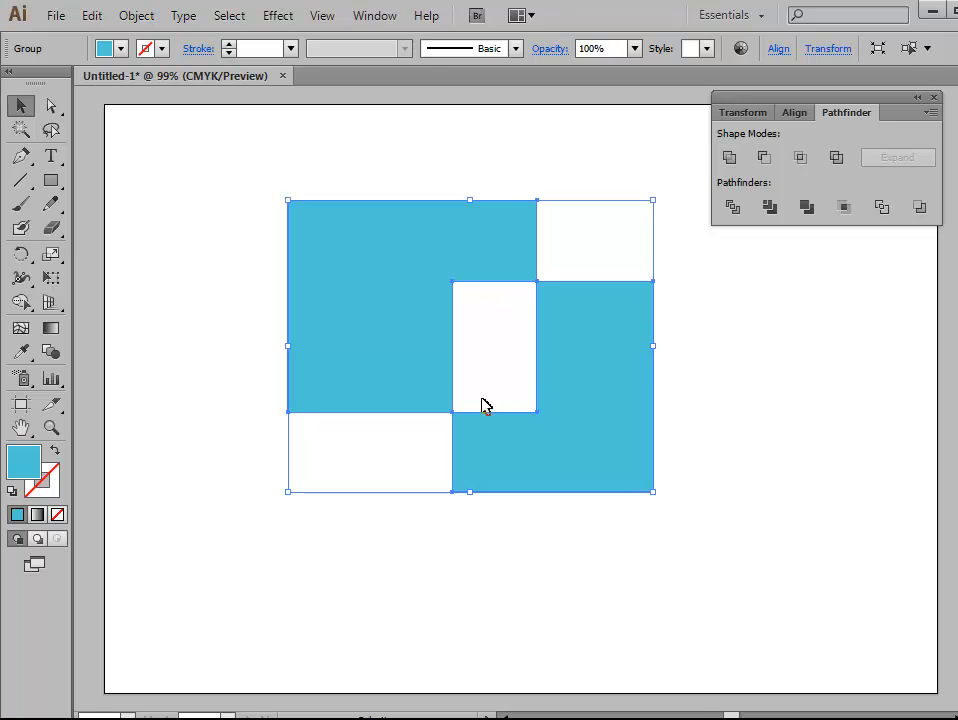
left_click(777, 521)
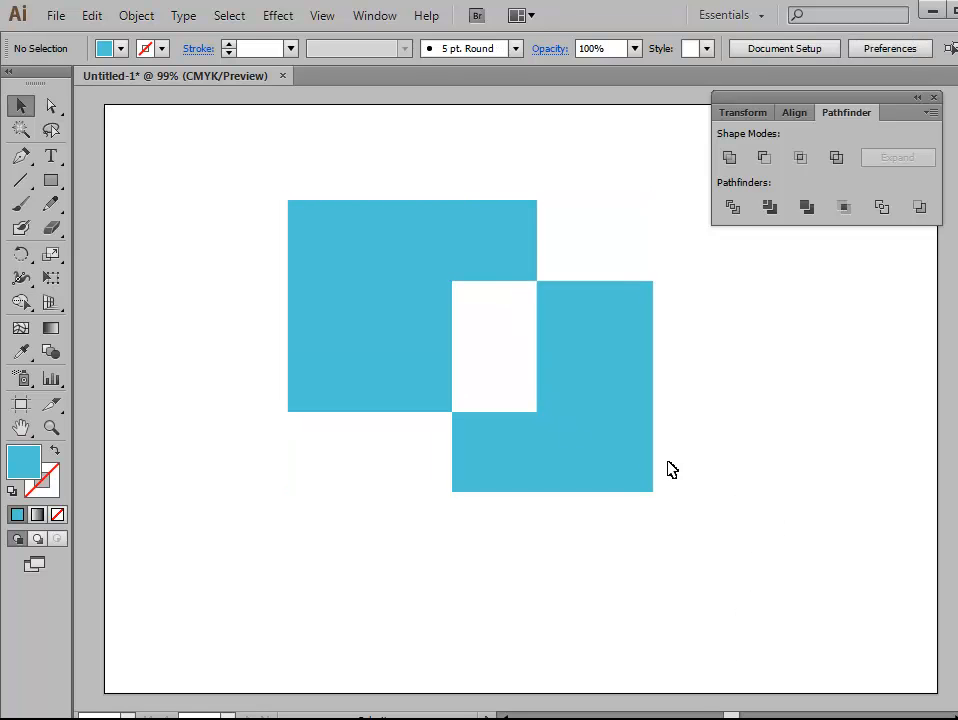
Step: Delete the excluded shape and place a large light blue circle in the upper-middle area of the artboard
left_click(343, 302)
key("Delete")
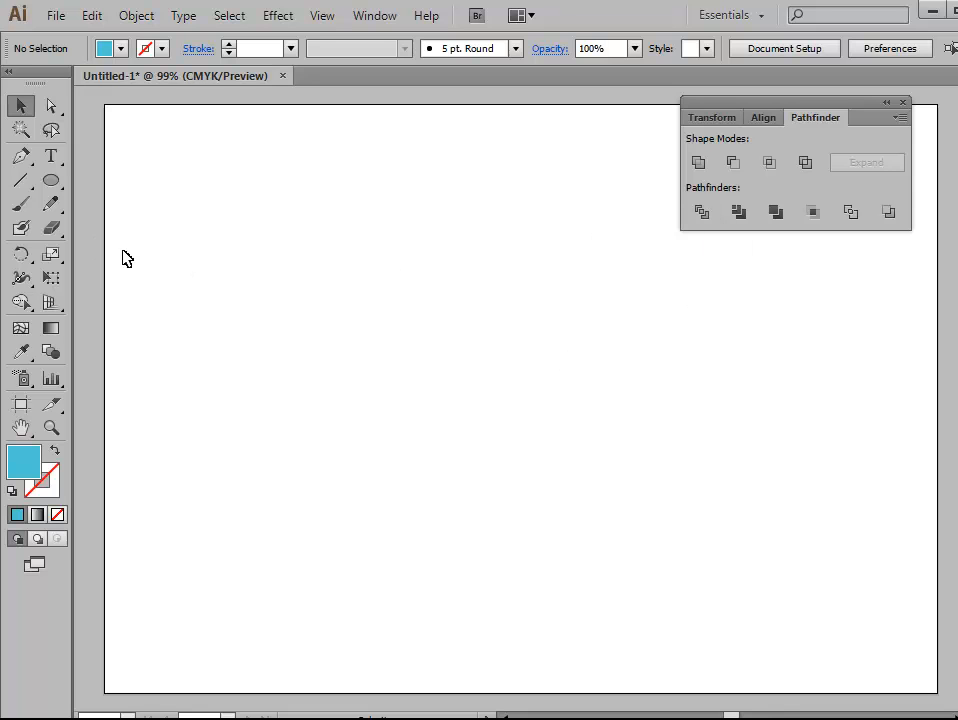
left_click_drag(55, 188, 109, 223)
left_click_drag(368, 263, 652, 549)
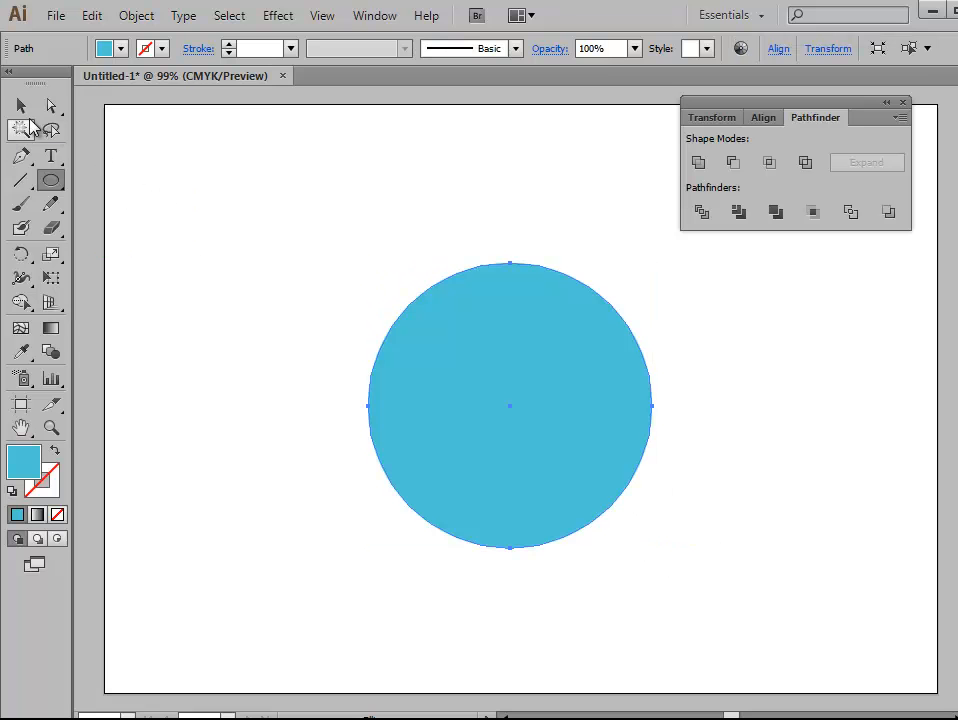
left_click(21, 105)
left_click(165, 220)
left_click_drag(498, 440, 432, 396)
left_click(242, 449)
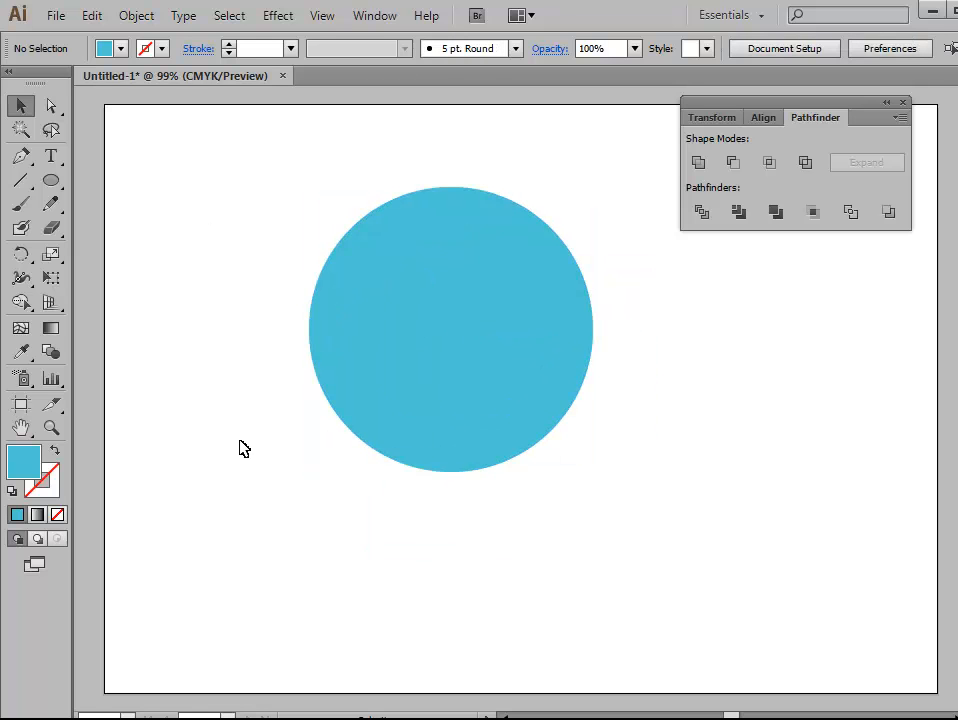
Step: Draw an unfilled, light blue-stroked curve with the Pen tool across the circle's lower half, extending past both sides
left_click(21, 155)
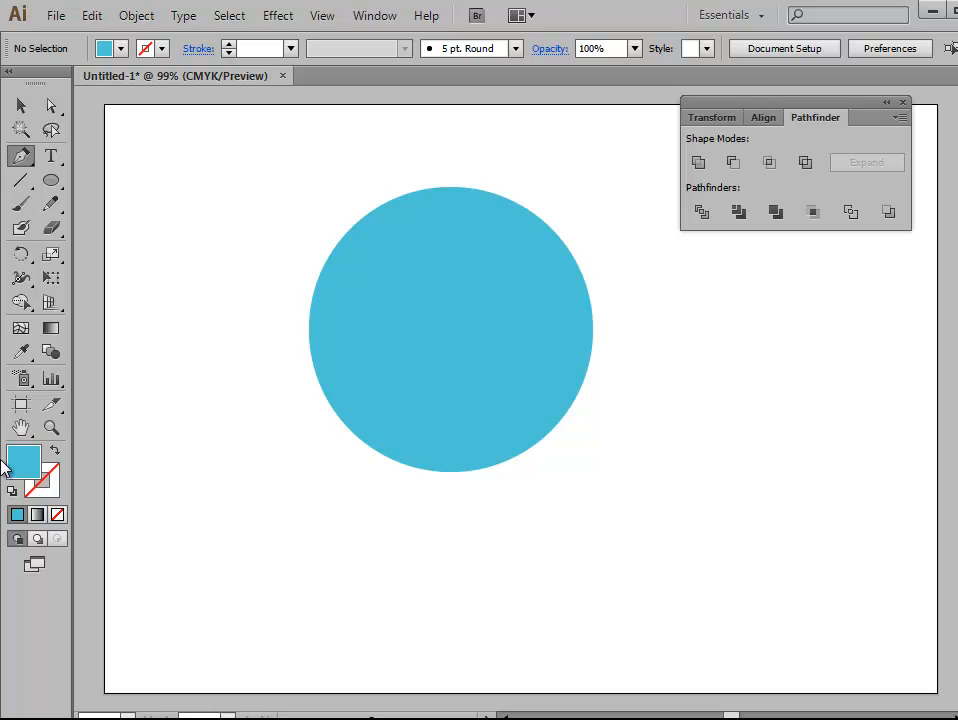
left_click(56, 451)
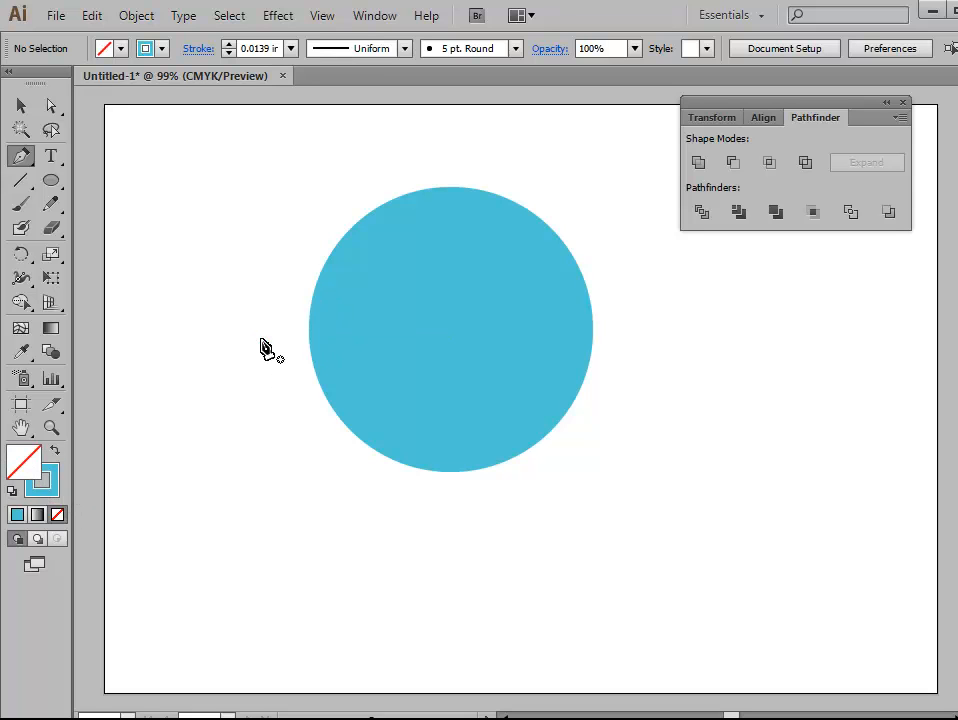
left_click(298, 382)
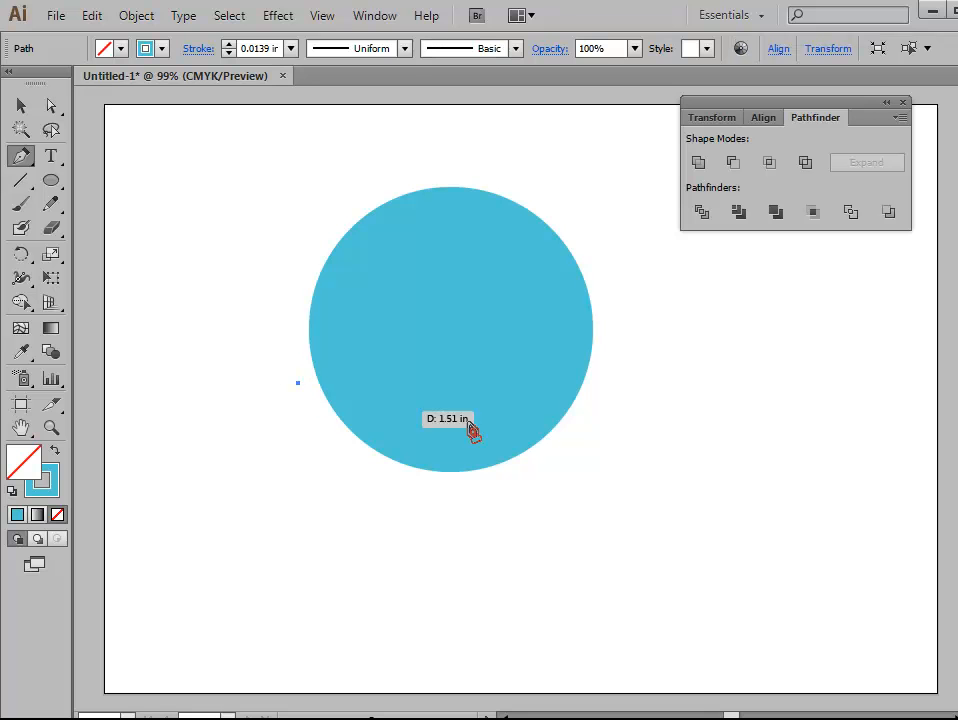
left_click_drag(611, 312, 658, 167)
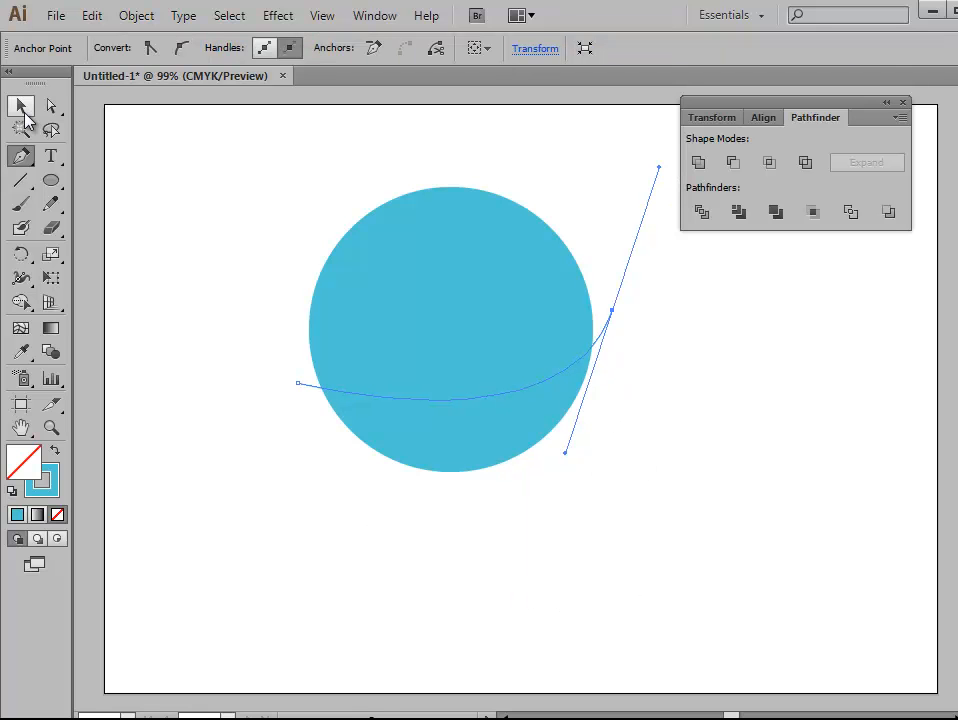
left_click(21, 108)
left_click(146, 233)
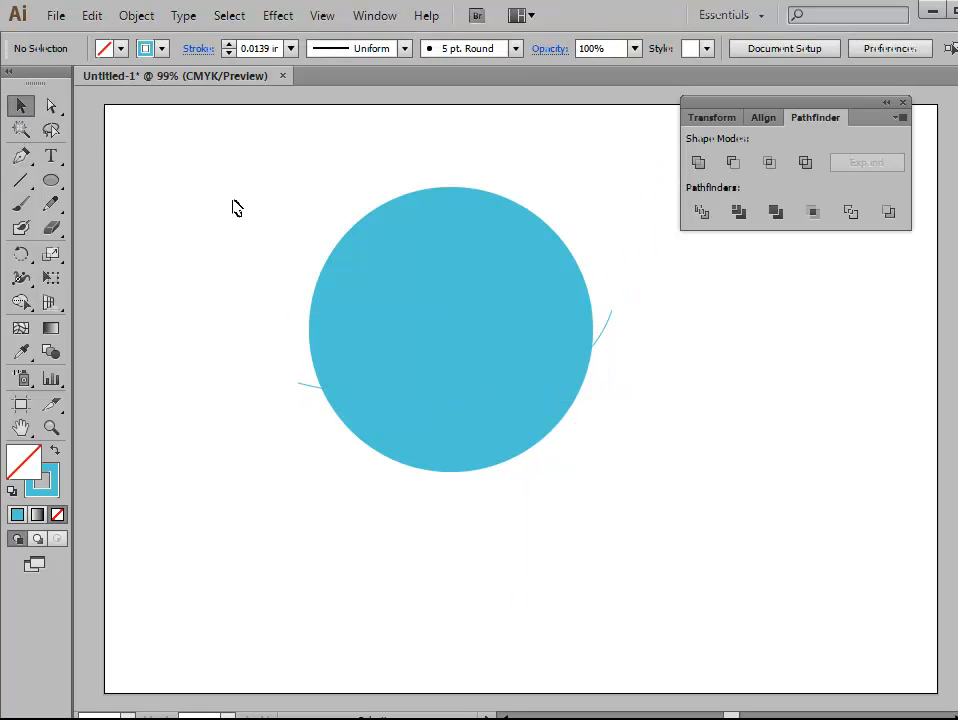
Step: Split the circle along the curved path with the Divide pathfinder
left_click_drag(237, 150, 641, 513)
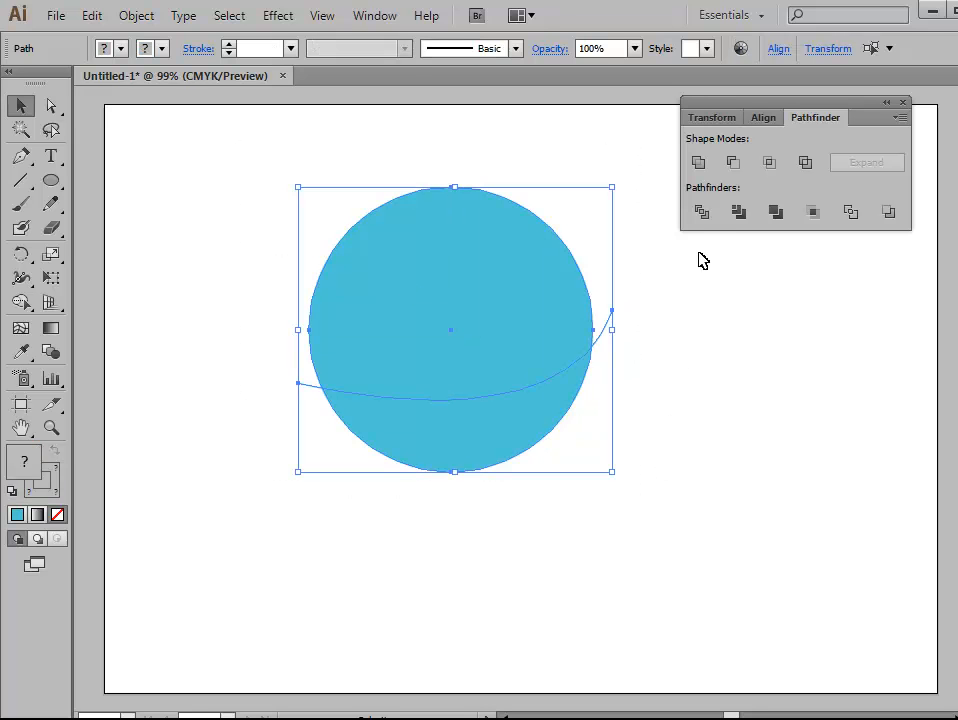
left_click(703, 213)
left_click(697, 398)
left_click(518, 435)
left_click(728, 488)
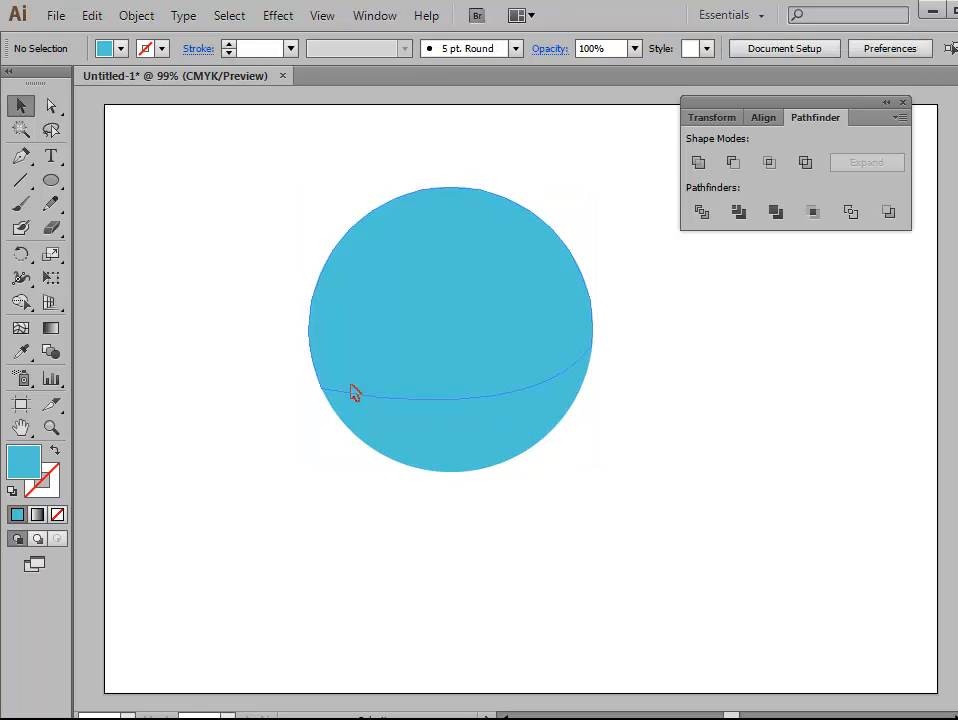
left_click(419, 422)
left_click(81, 160)
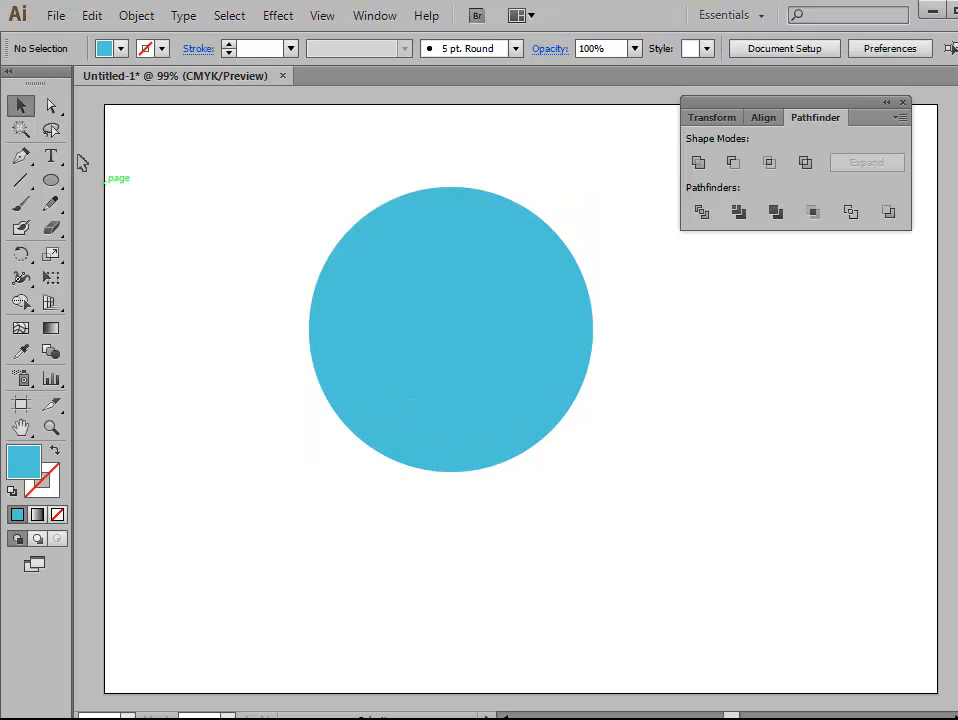
Step: Move only the lower piece of the divided circle down, away from the upper piece
left_click(51, 105)
left_click(441, 432)
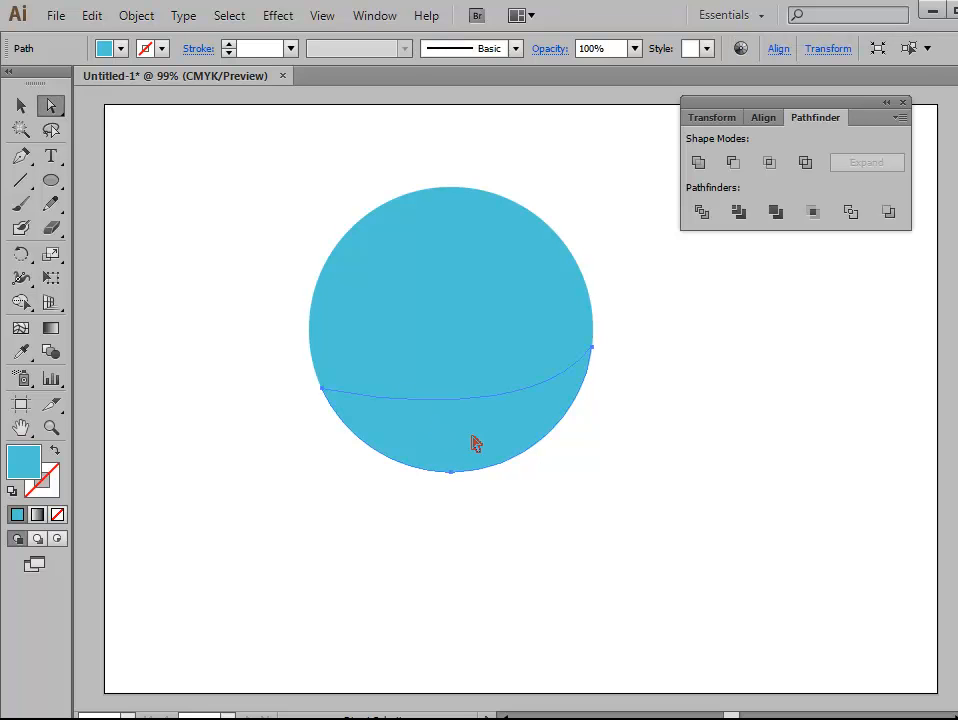
left_click_drag(477, 440, 489, 550)
left_click(423, 175)
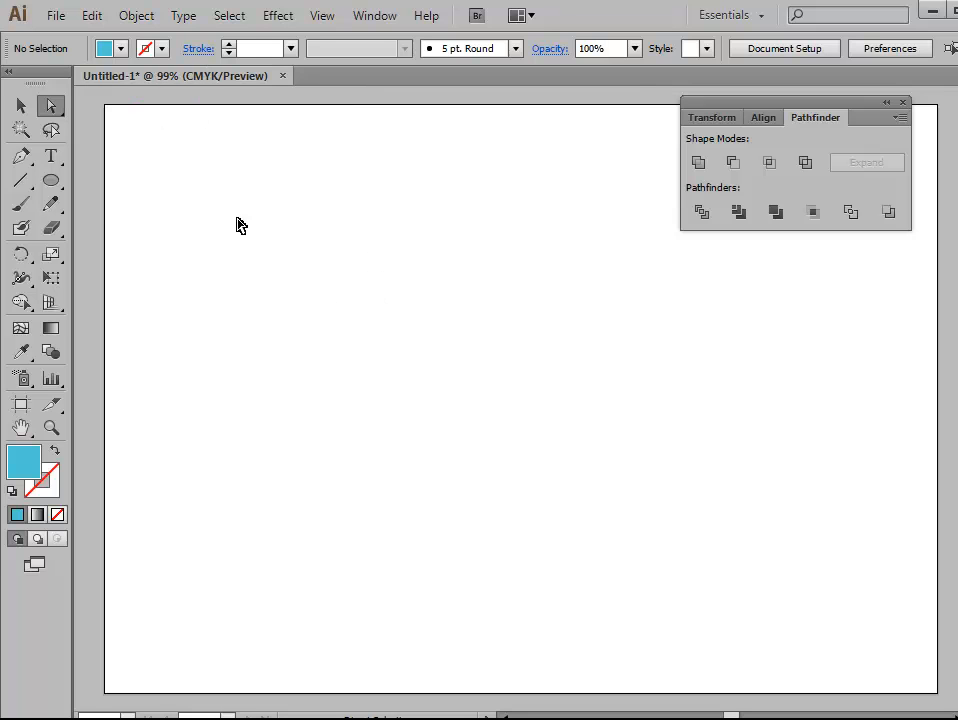
Step: Draw a large light blue rectangle in the middle of the empty artboard
left_click_drag(51, 181, 165, 181)
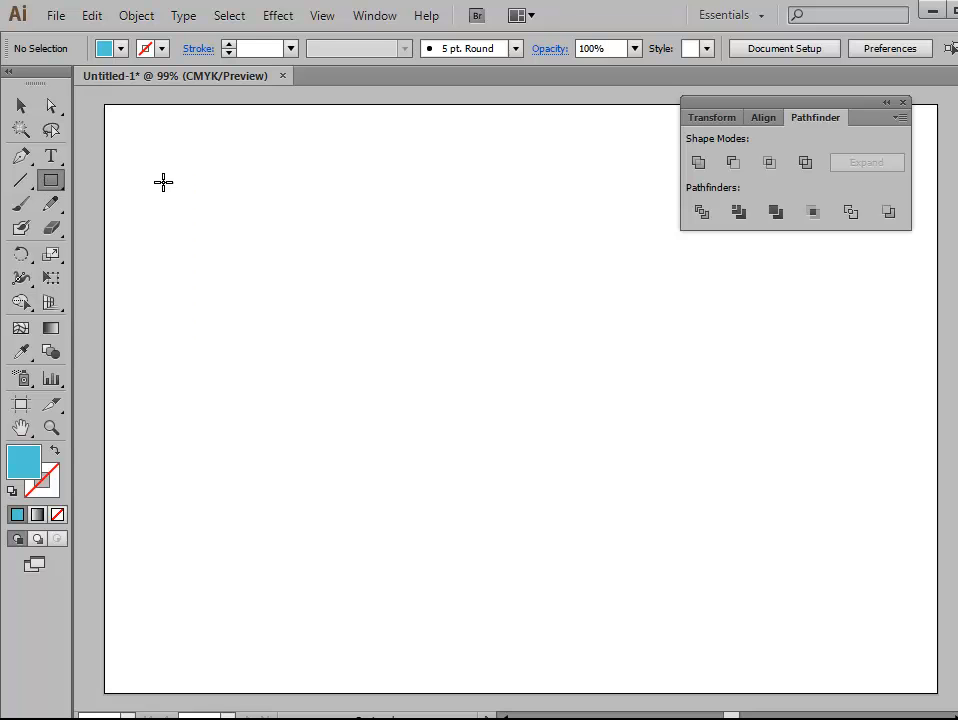
left_click_drag(338, 250, 647, 528)
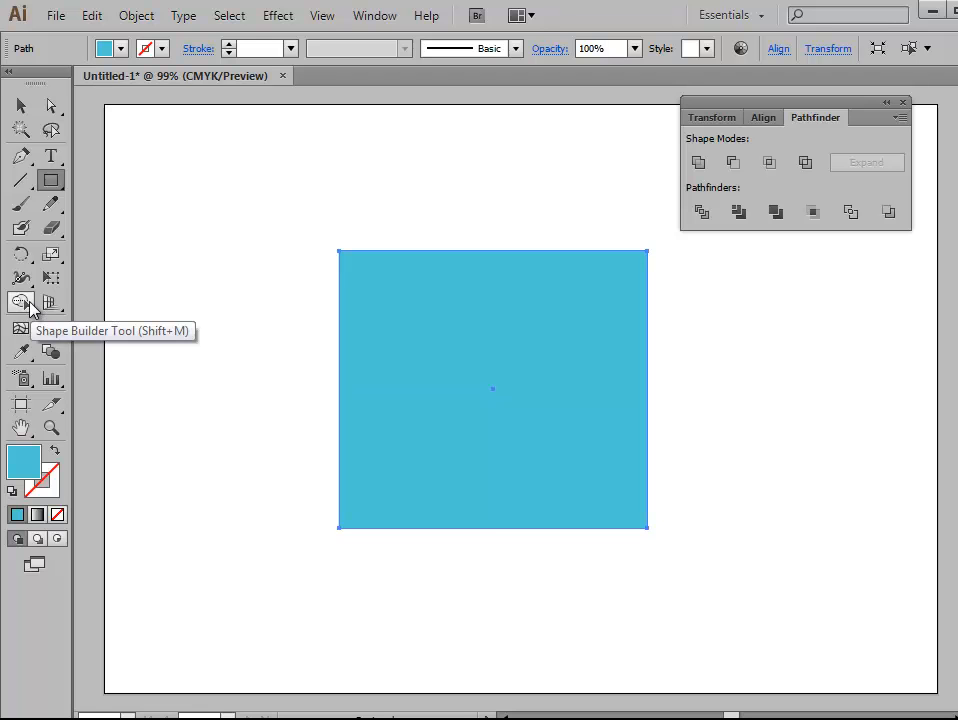
left_click(20, 105)
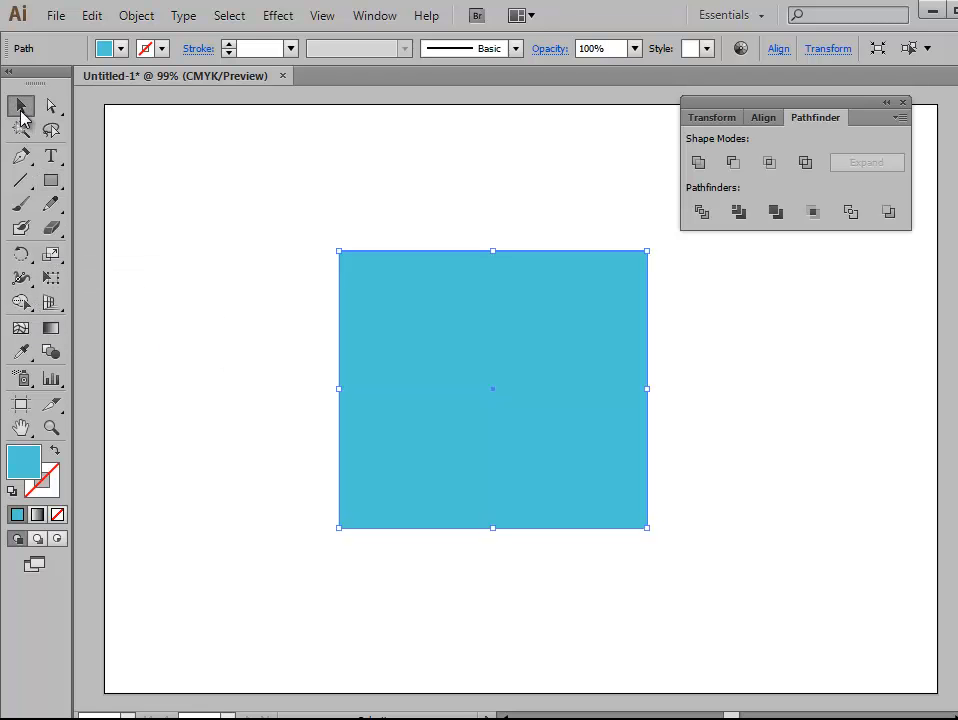
left_click(304, 261)
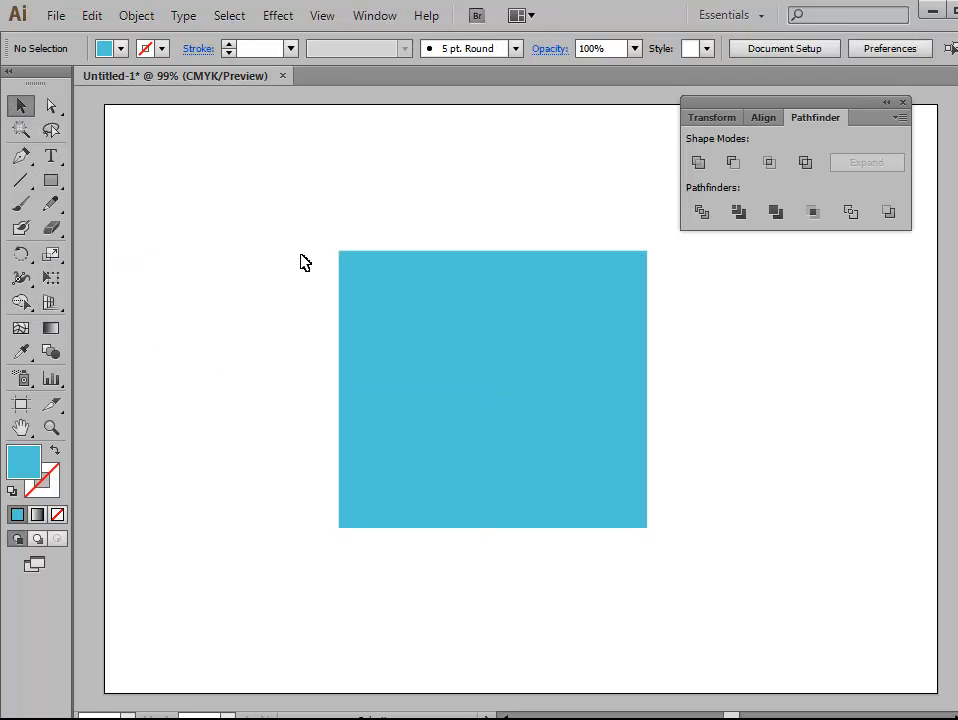
Step: Draw an unfilled, light blue-stroked diagonal line with the Pen tool from beyond the rectangle's upper-left corner past its lower-right corner
left_click(20, 160)
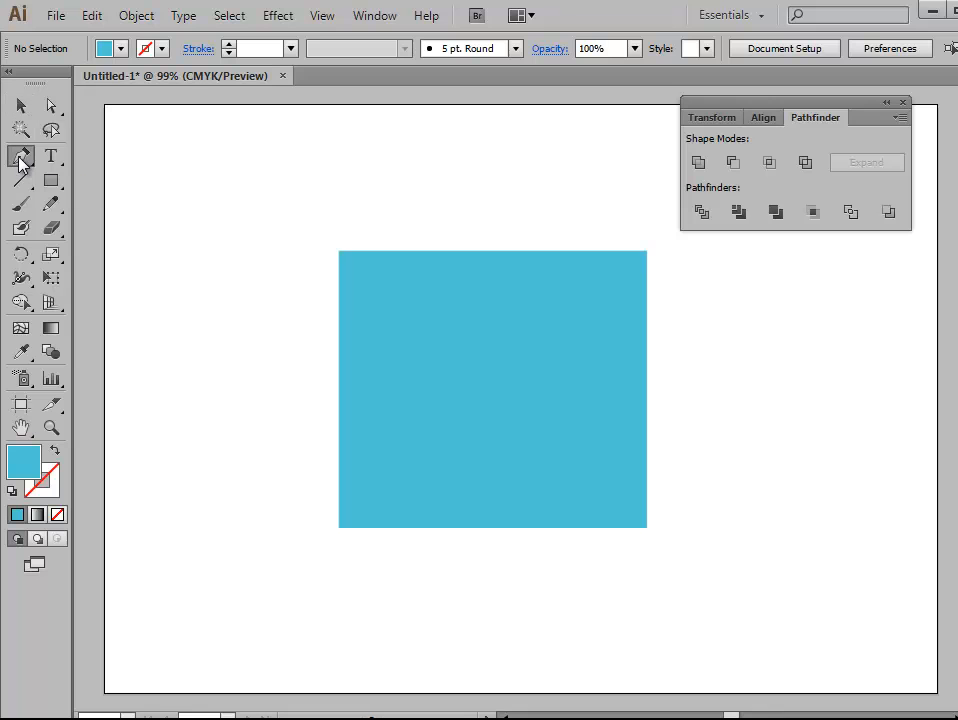
left_click(55, 450)
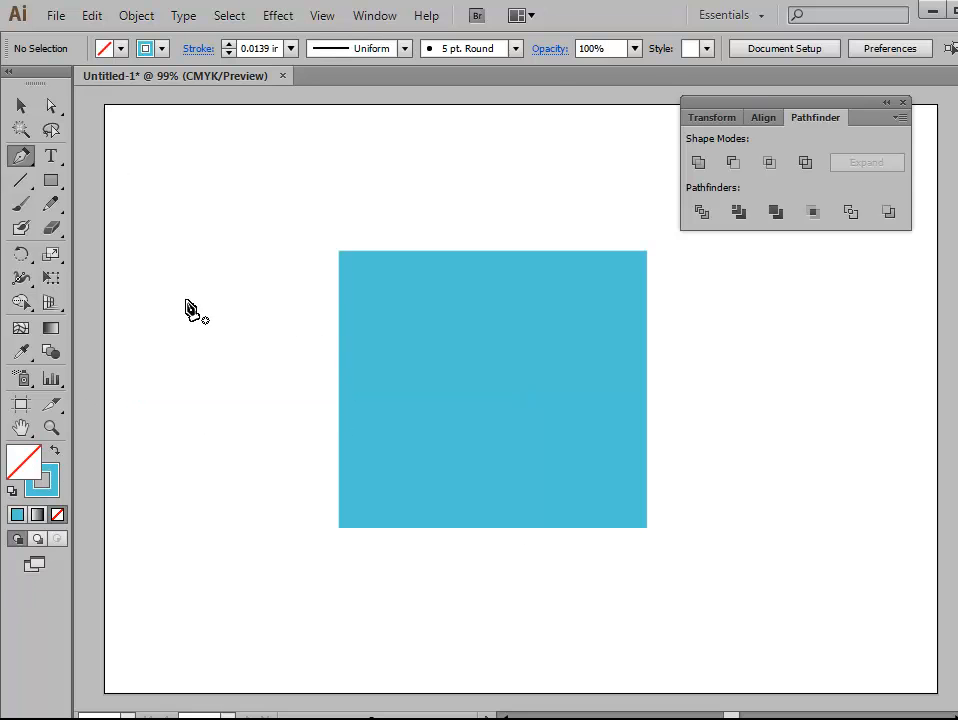
left_click(52, 184)
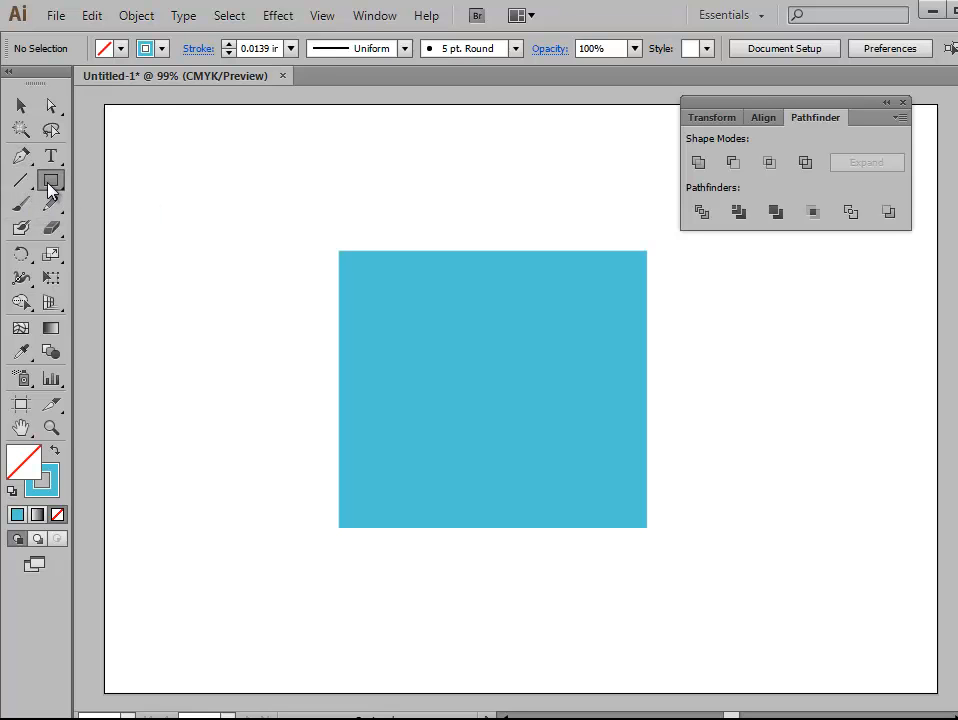
left_click(21, 156)
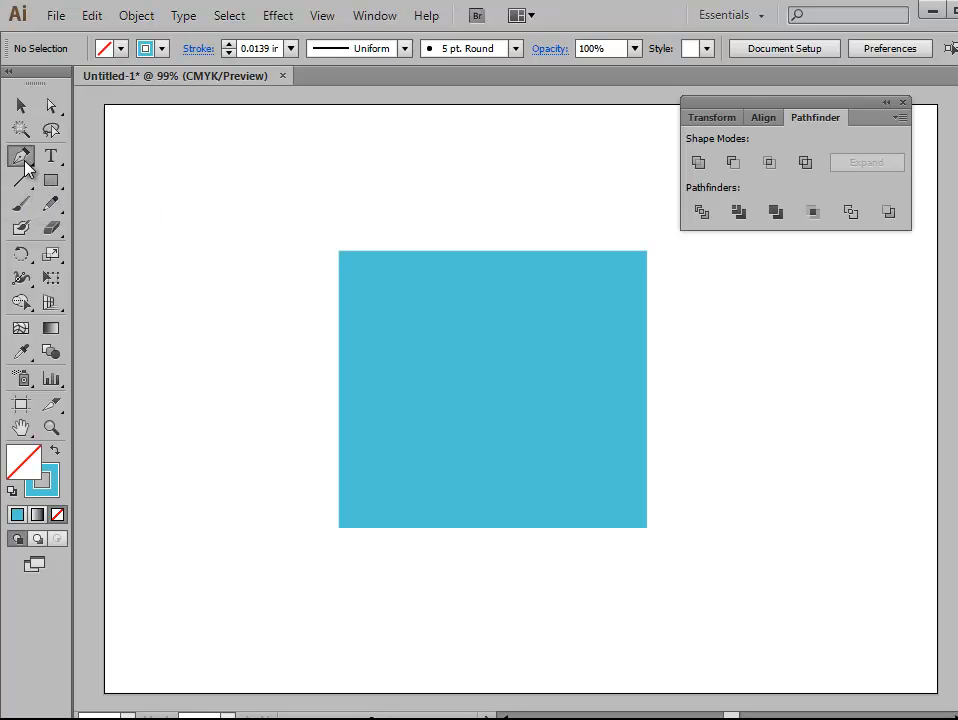
left_click(298, 218)
left_click(684, 557)
left_click_drag(690, 558, 695, 557)
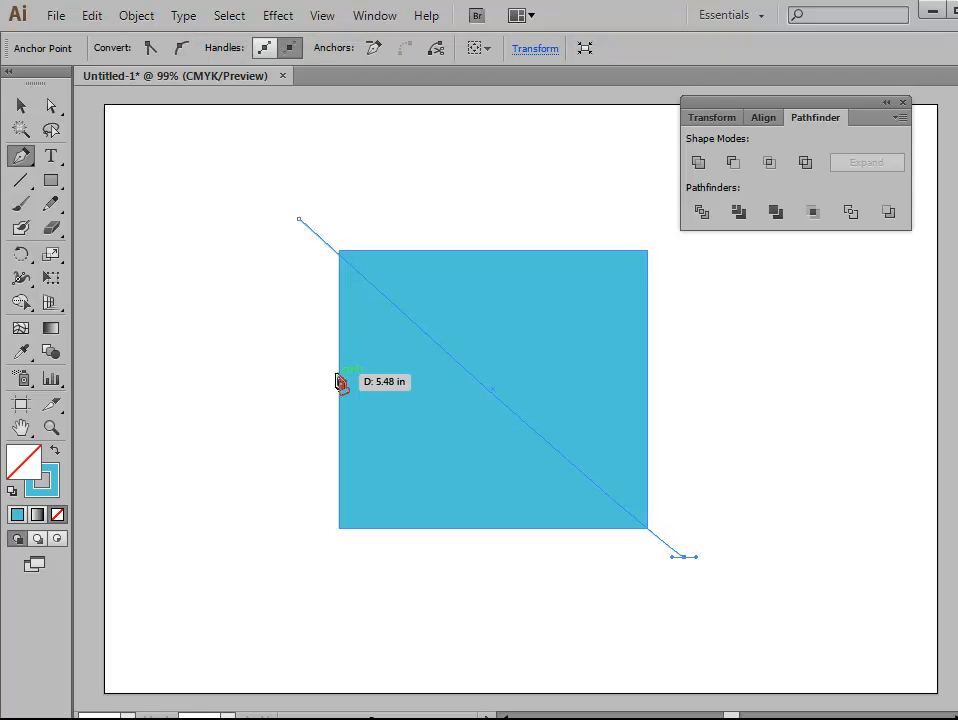
left_click(21, 105)
left_click(207, 222)
Step: Divide the rectangle along the diagonal line and select only its lower-left piece
left_click_drag(253, 168, 643, 574)
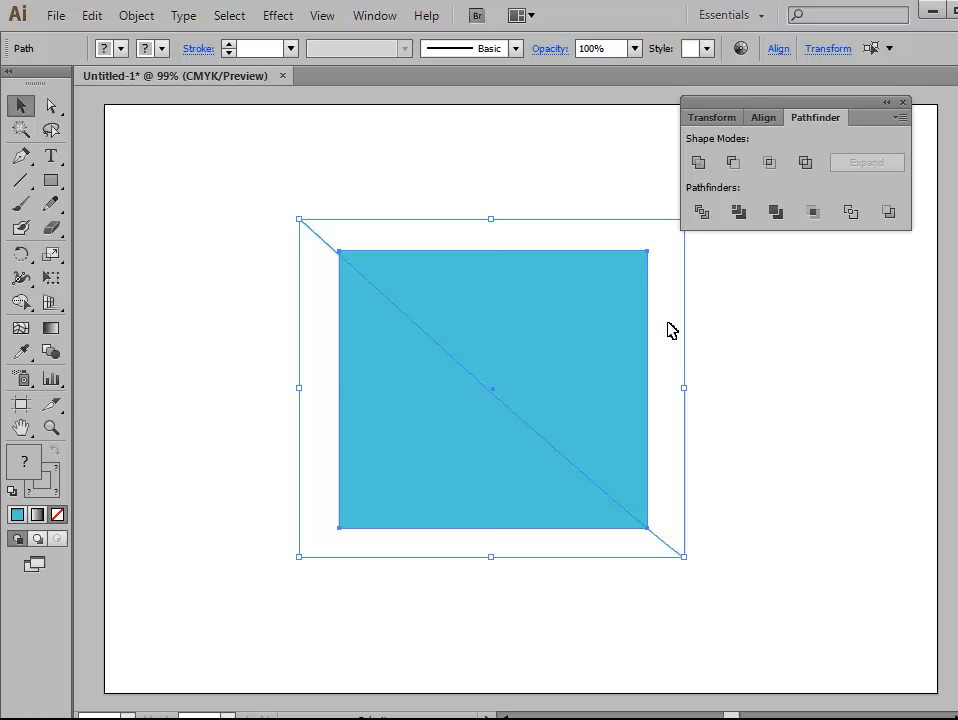
left_click(701, 218)
left_click(663, 449)
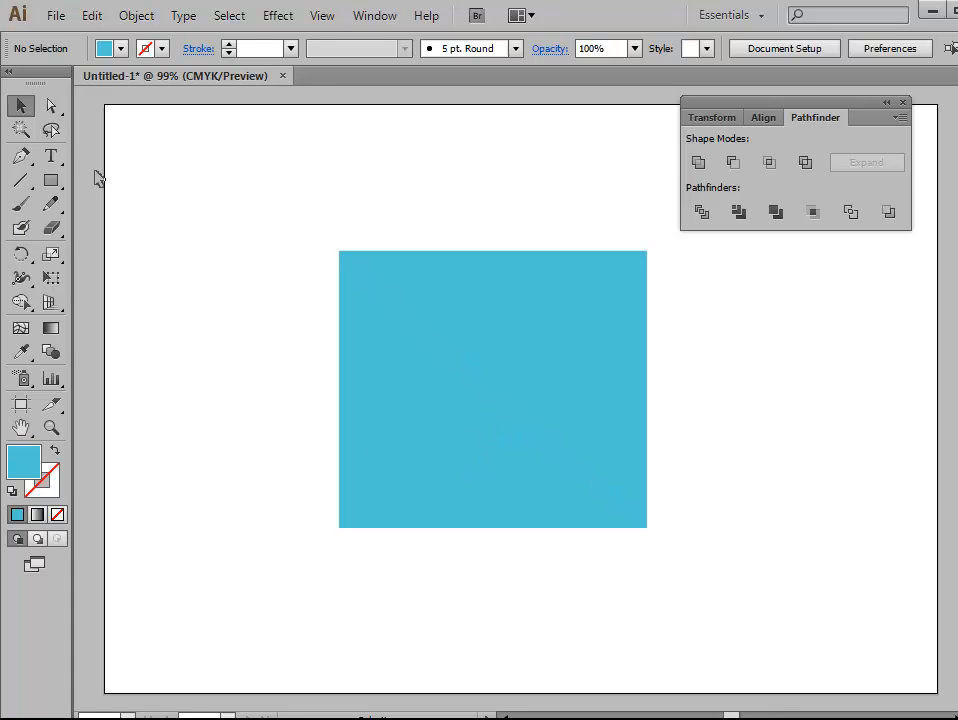
left_click(51, 105)
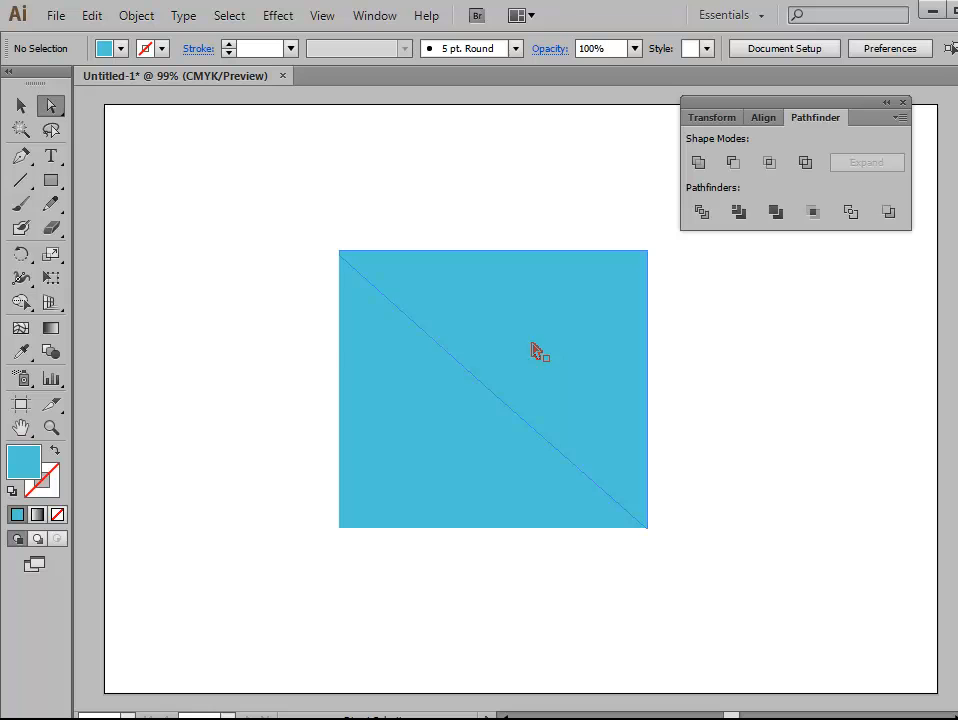
left_click(444, 441)
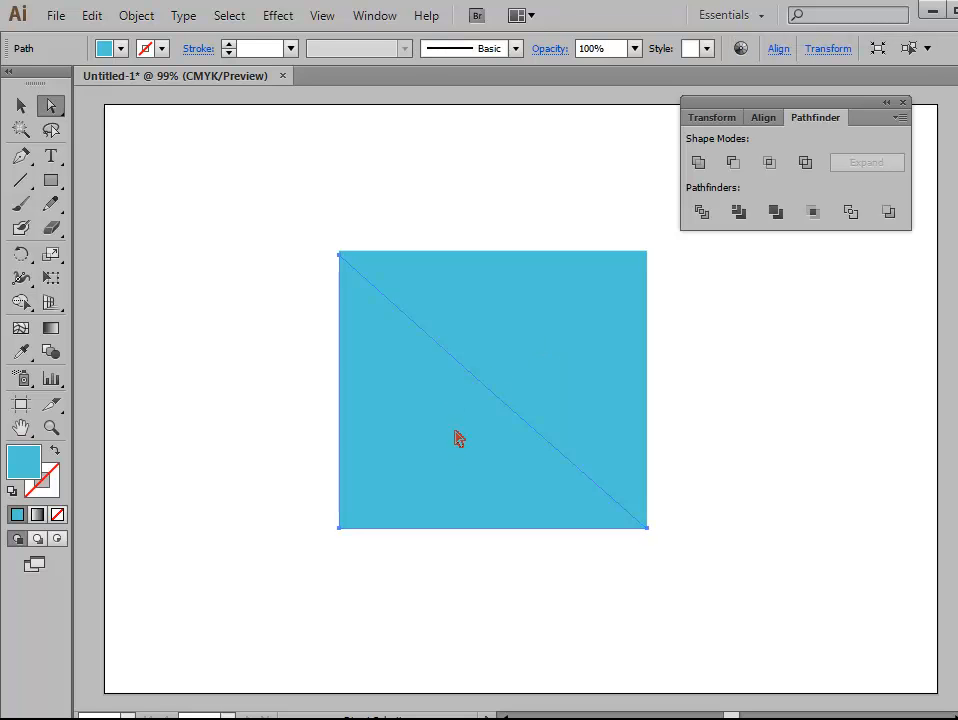
Step: Separate the divided rectangle by moving the lower piece down-left and the upper piece slightly up-right
left_click_drag(459, 438, 421, 473)
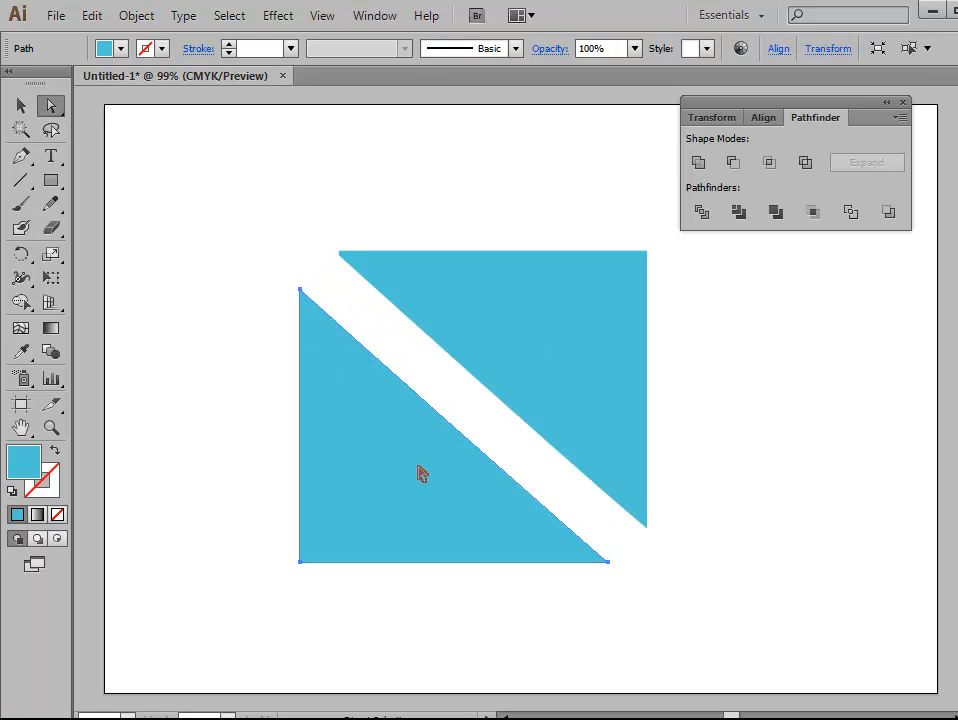
left_click_drag(576, 418, 588, 405)
left_click(622, 637)
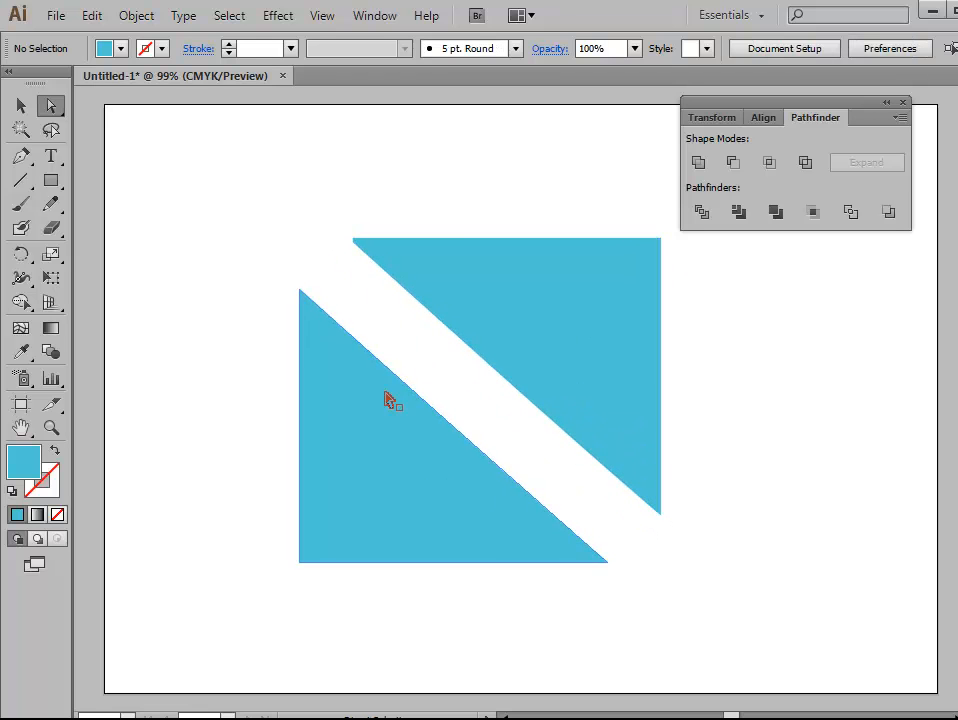
Step: Delete both triangular pieces of the divided rectangle to empty the artboard
left_click(468, 496)
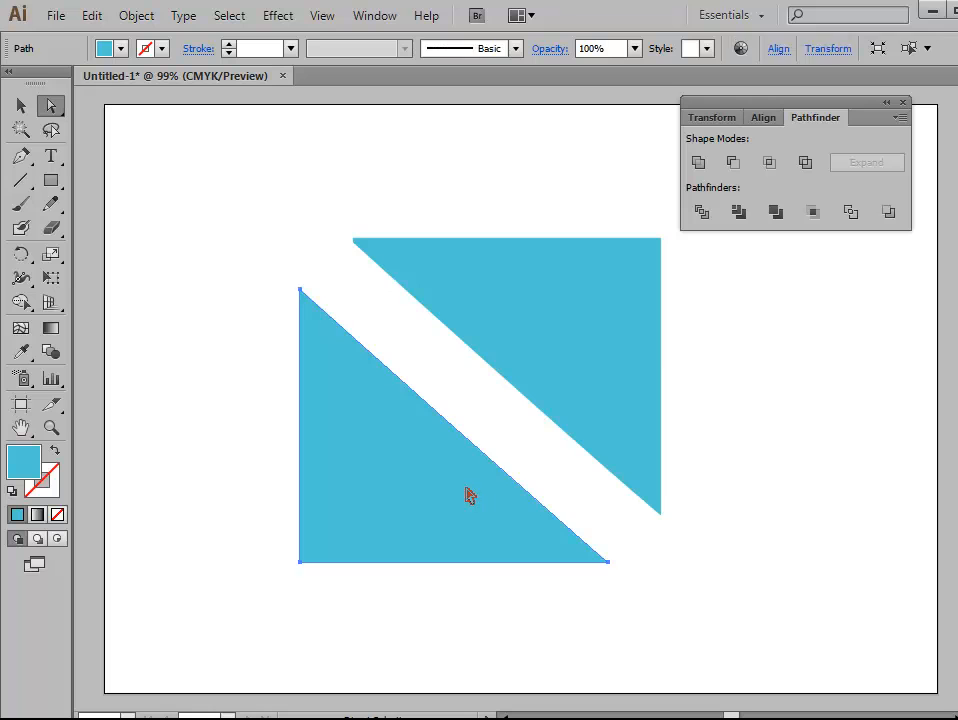
key("Delete")
left_click(577, 370)
key("Delete")
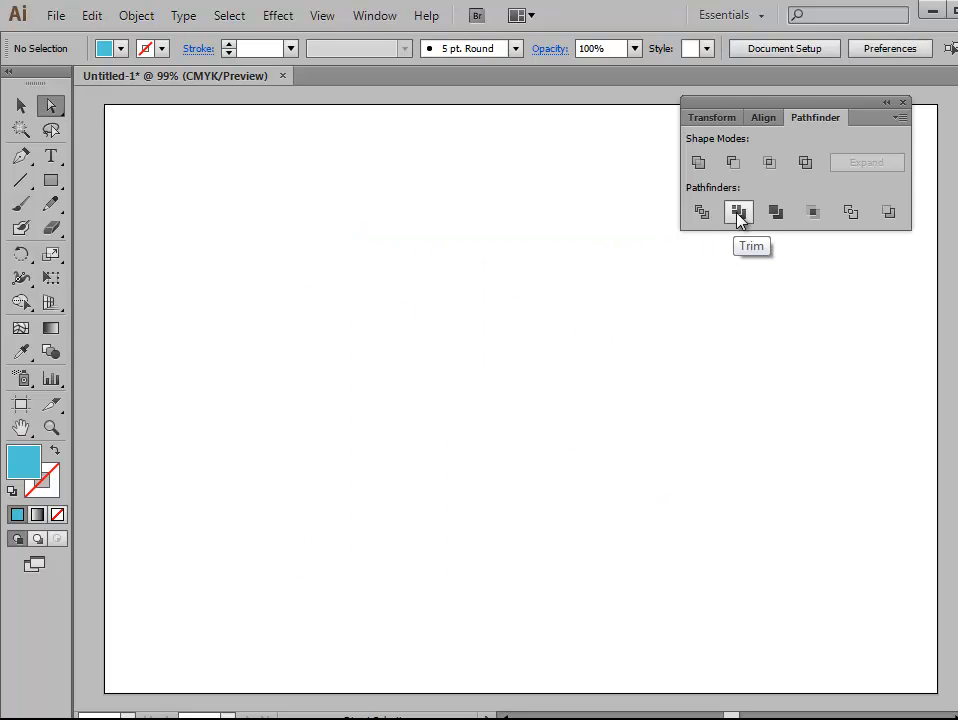
Step: Draw a light blue rectangle near the middle of the artboard and nudge it slightly up and left
left_click(51, 180)
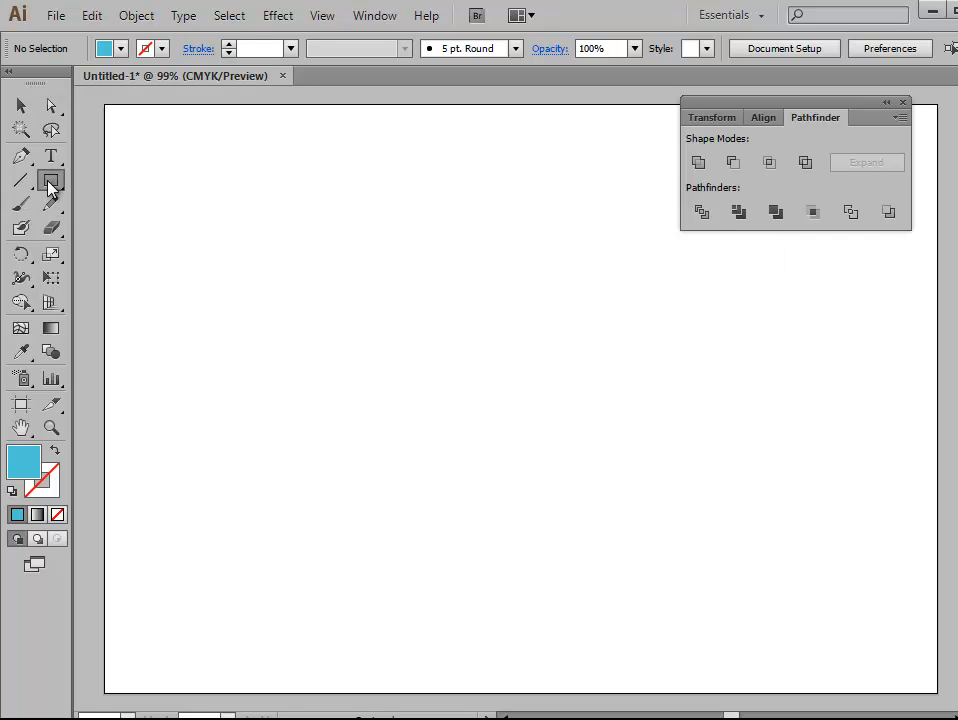
left_click_drag(353, 260, 620, 487)
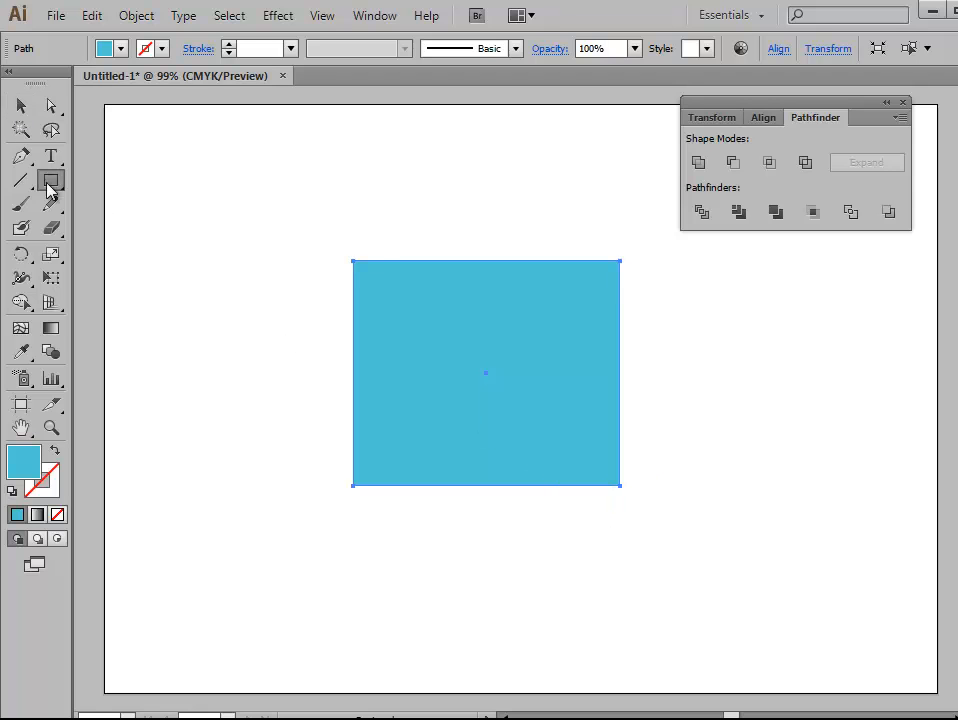
left_click(22, 105)
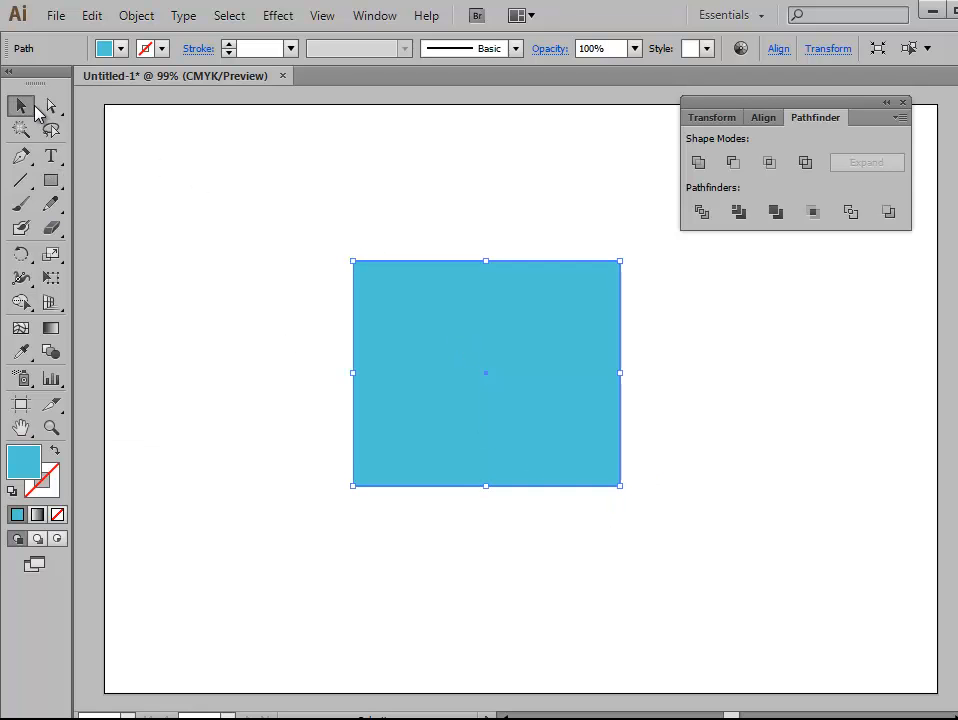
left_click_drag(481, 403, 459, 397)
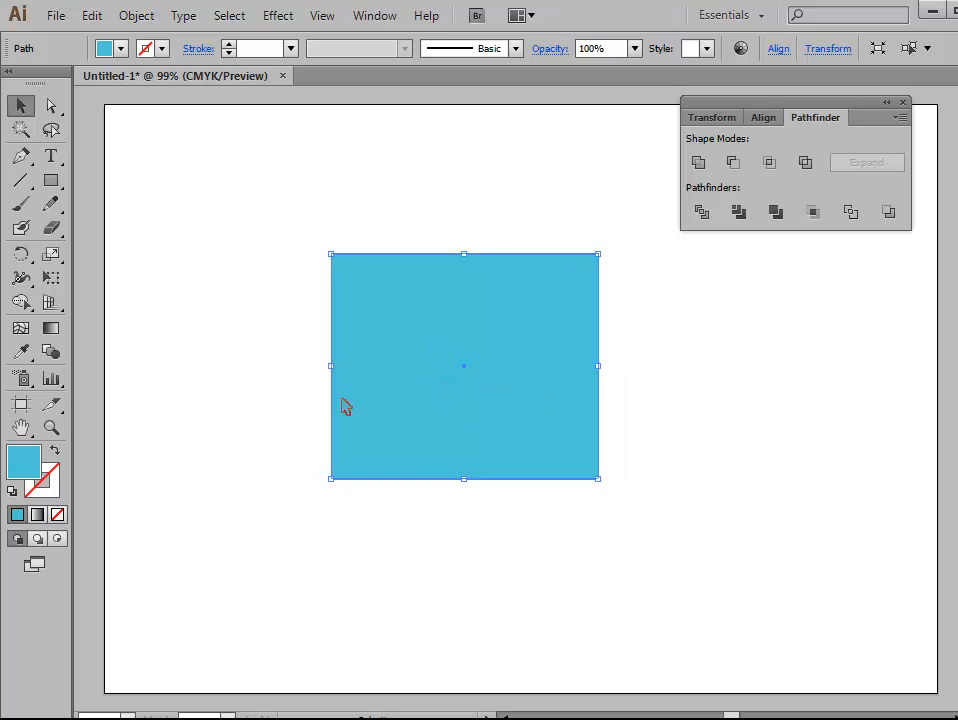
left_click(193, 331)
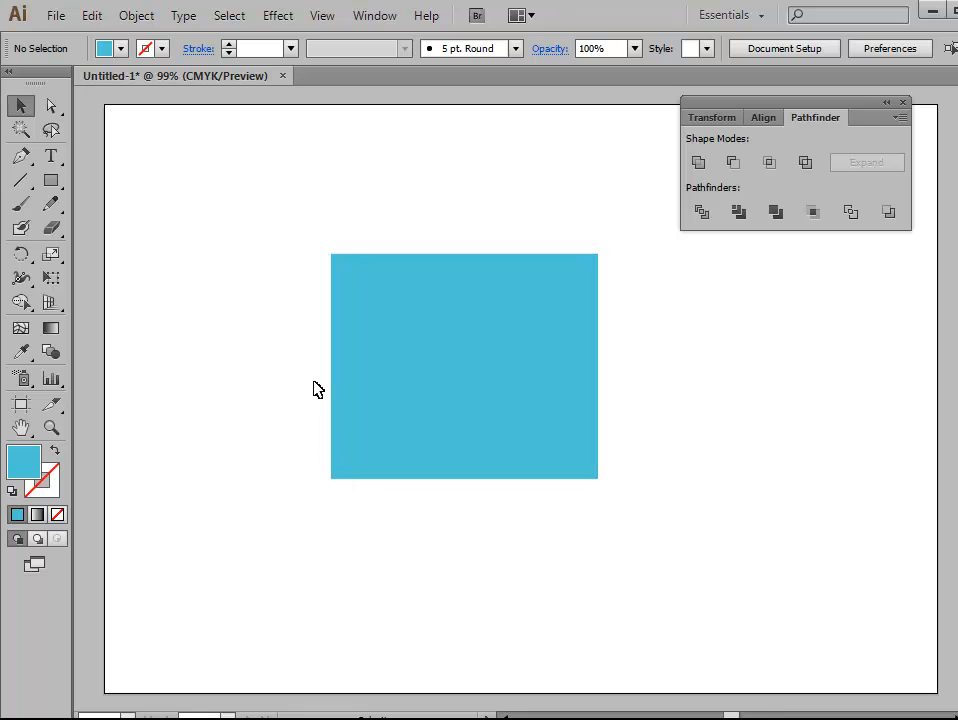
Step: Draw a dark blue circle with fill 061CEA overlapping the middle of the rectangle's left edge
left_click_drag(51, 180, 203, 233)
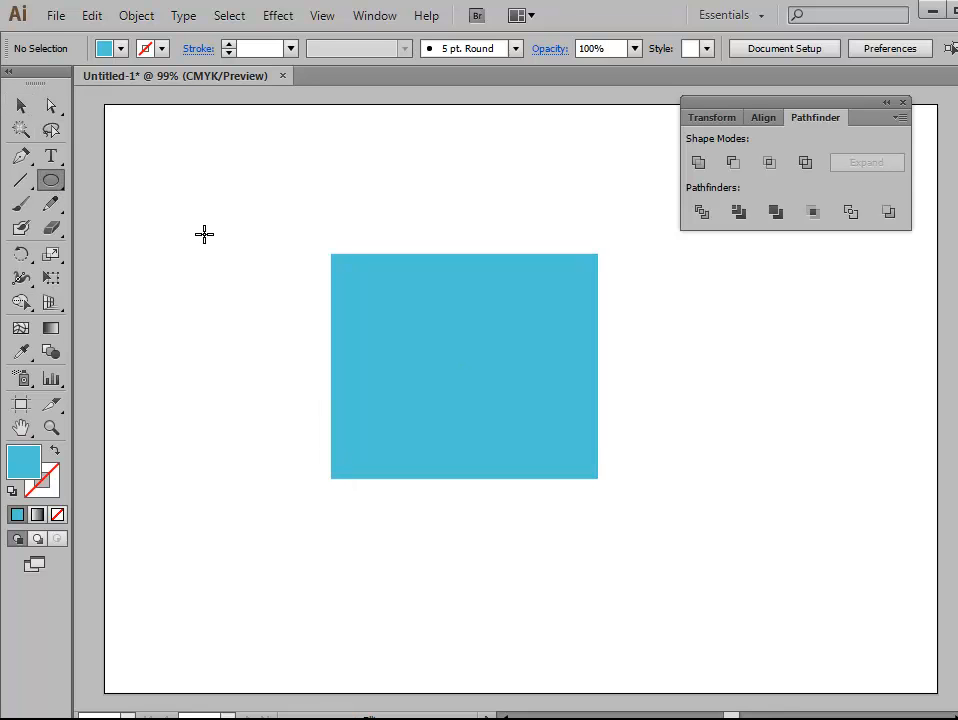
double_click(30, 472)
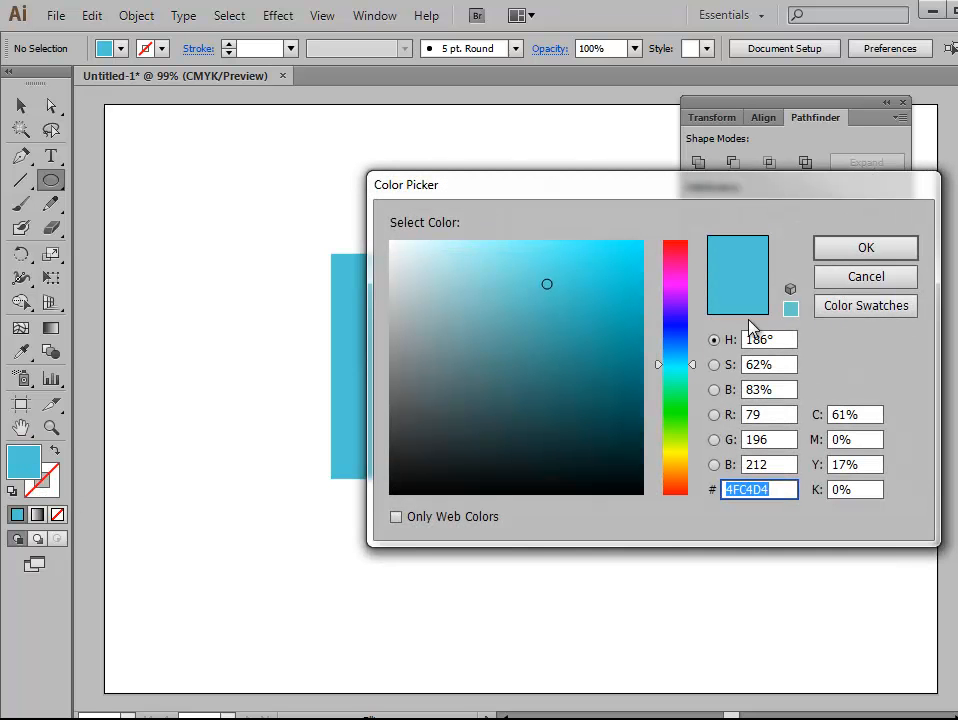
left_click(668, 329)
left_click_drag(630, 266, 664, 259)
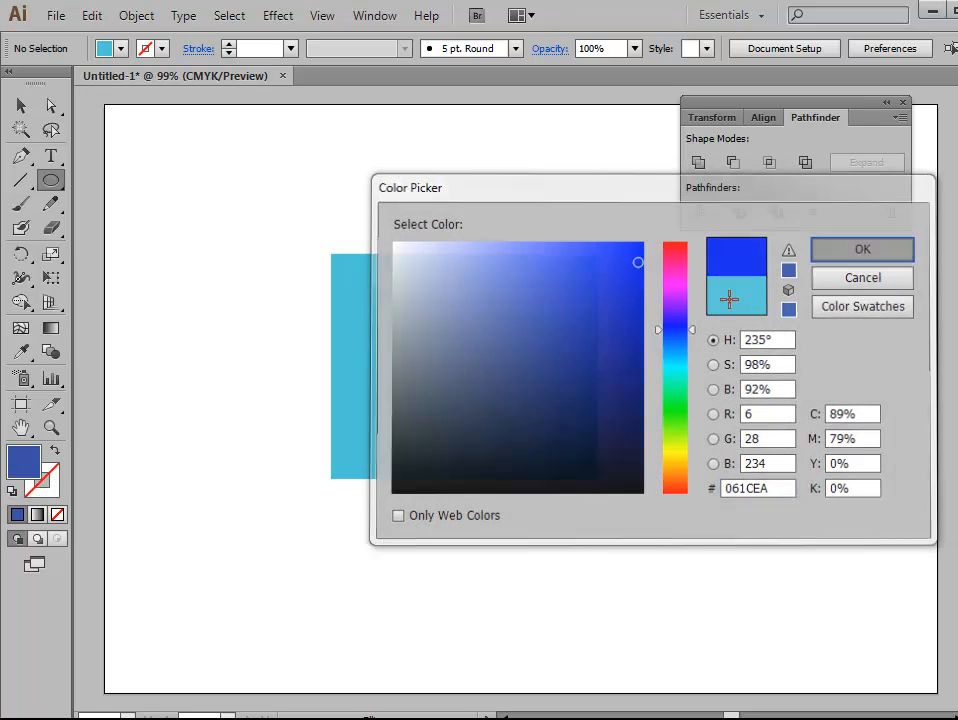
left_click(912, 247)
left_click_drag(269, 308, 361, 387)
left_click_drag(375, 428, 379, 424)
left_click(21, 105)
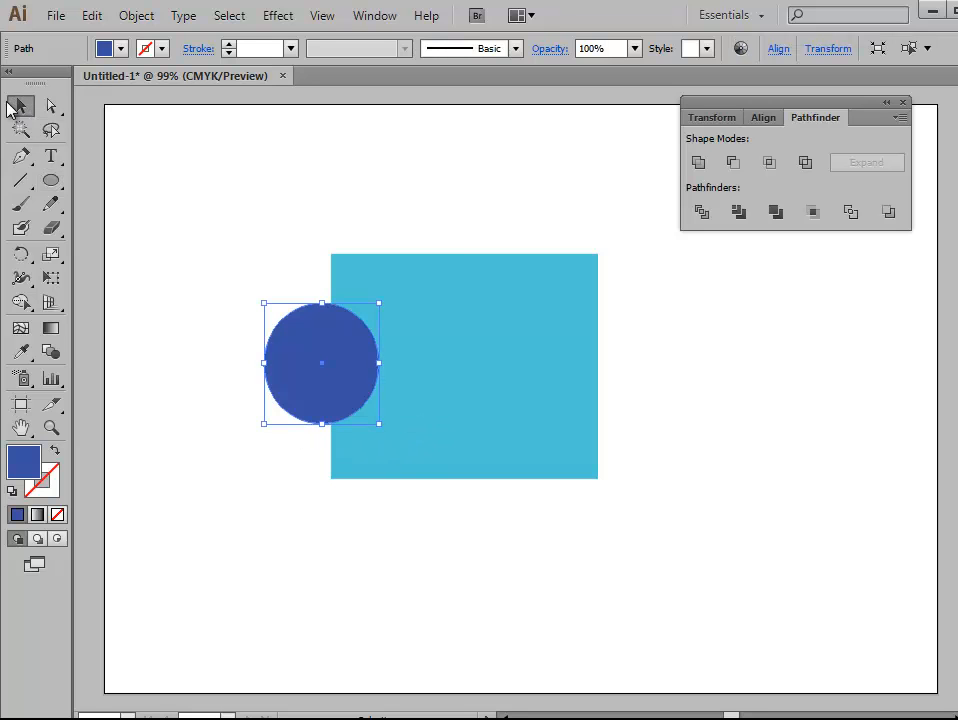
left_click(246, 244)
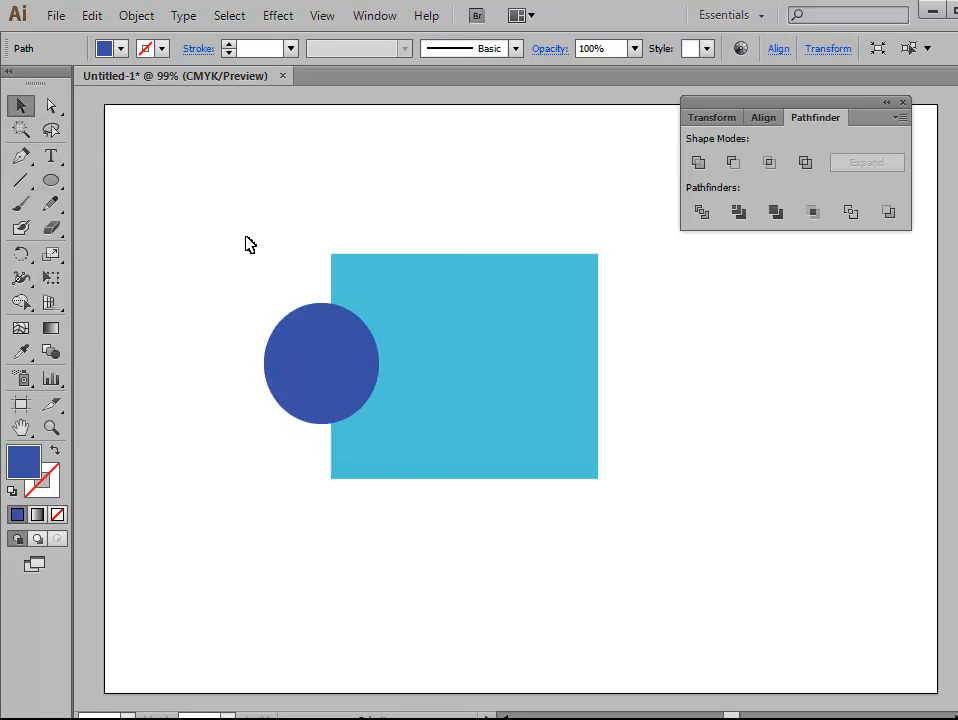
Step: Duplicate the dark blue circle onto the middle of the rectangle's top, right and bottom edges
left_click(351, 395)
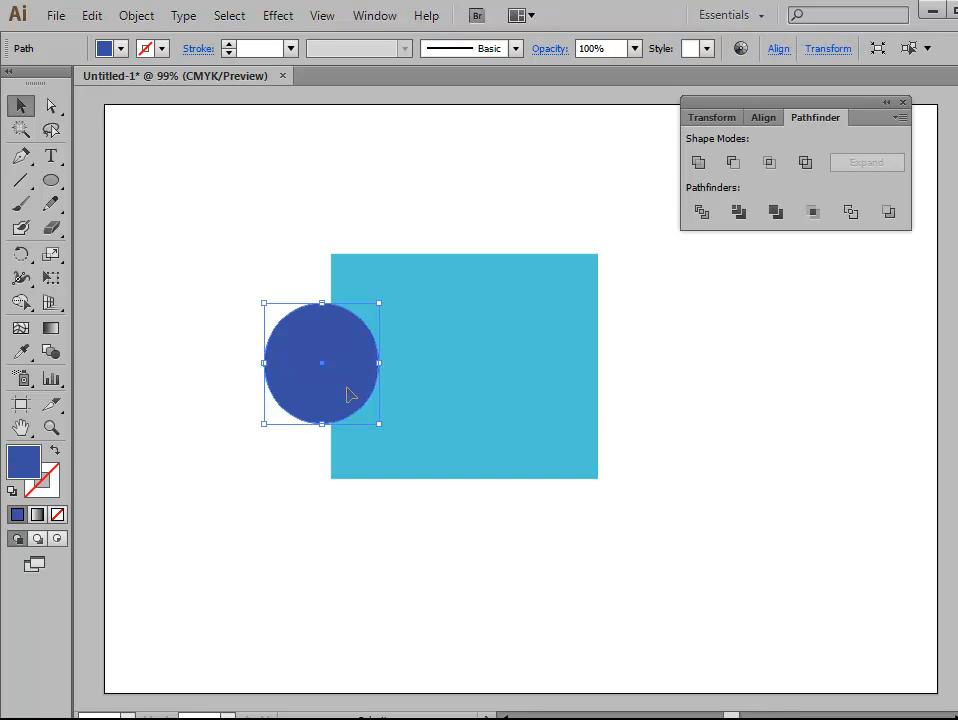
left_click_drag(350, 390, 455, 272)
left_click(715, 554)
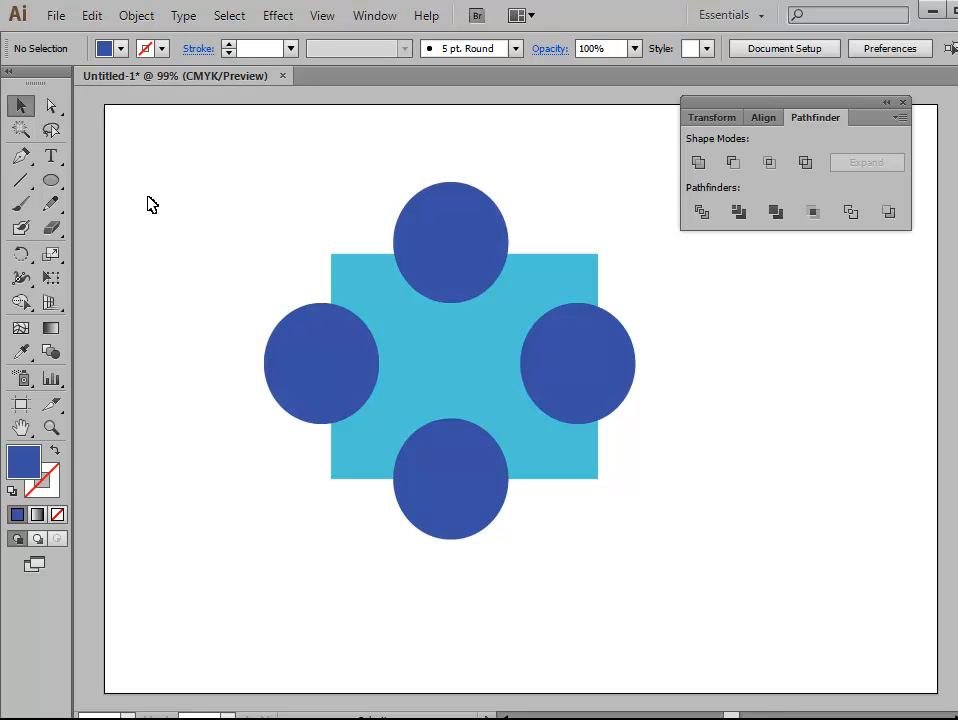
Step: Apply the Trim pathfinder to the rectangle and its four overlapping circles
left_click_drag(265, 145, 612, 560)
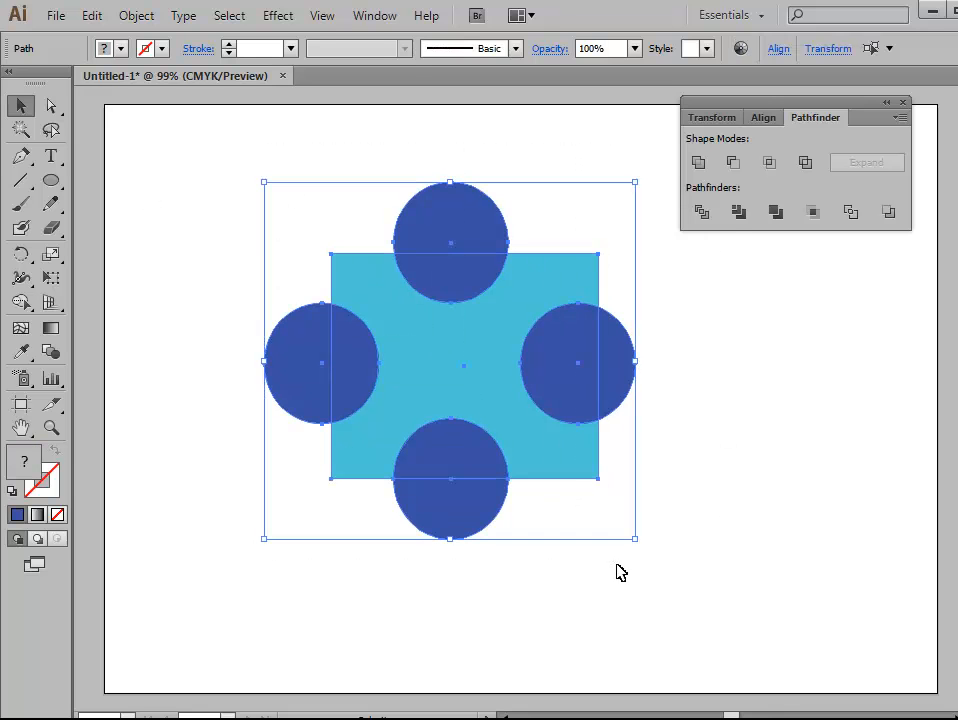
left_click(739, 213)
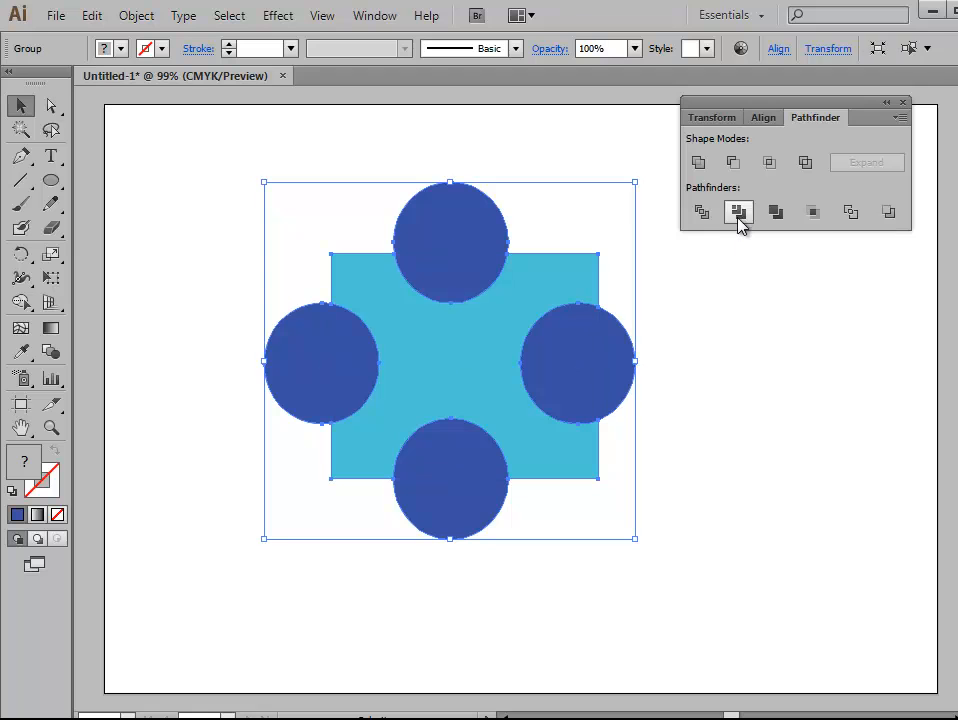
left_click(762, 570)
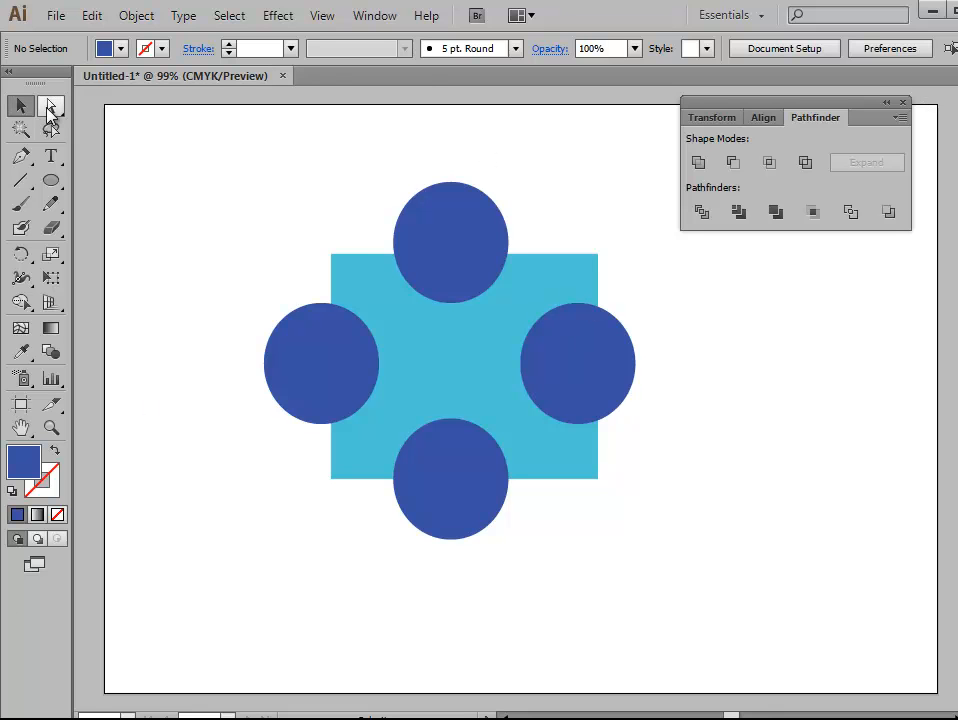
Step: Delete the four trimmed circles individually, keeping the light blue rectangle with its notched edges
left_click(50, 107)
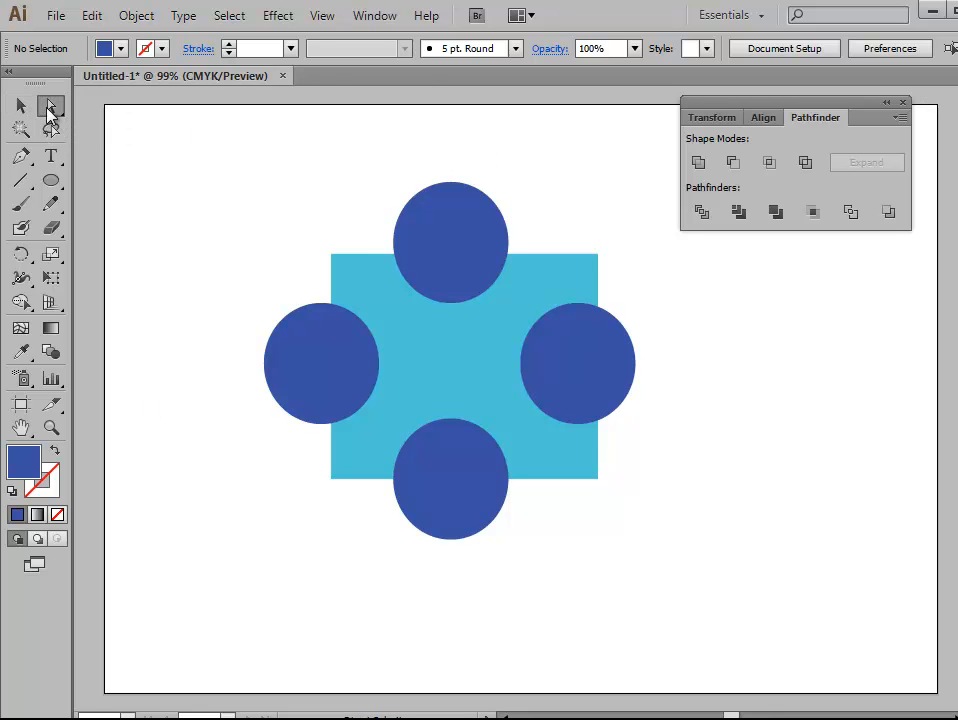
left_click(570, 383)
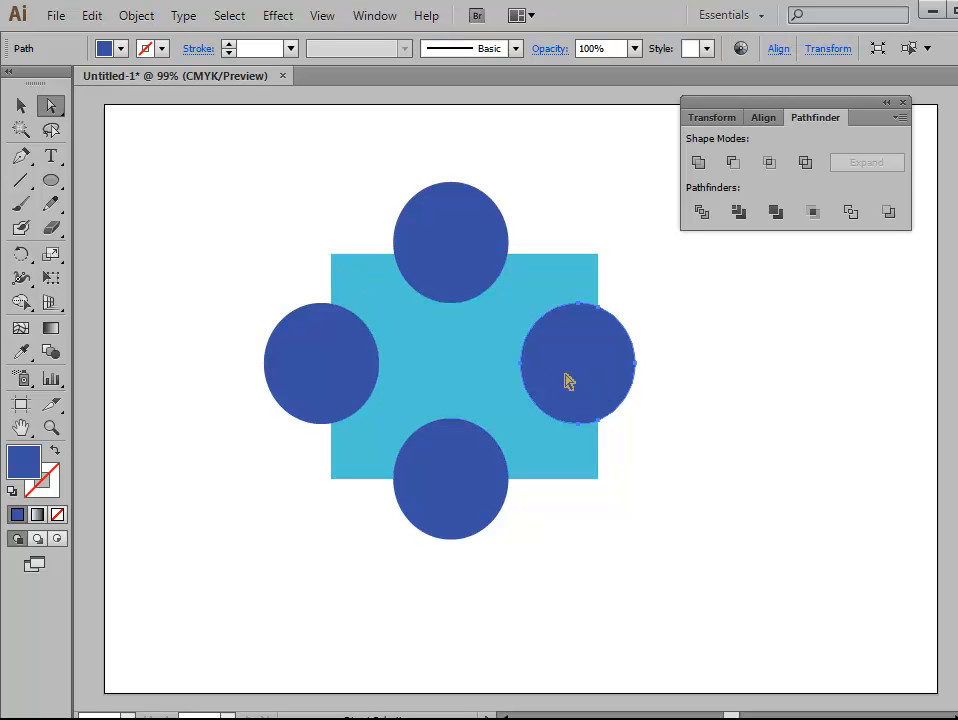
key("Delete")
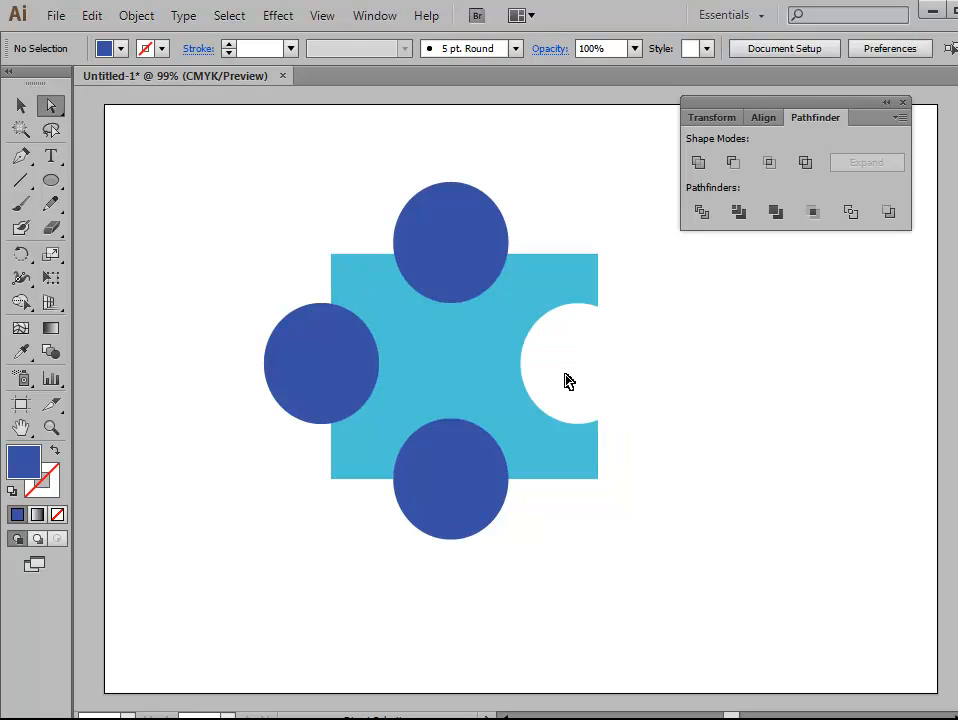
left_click(462, 262)
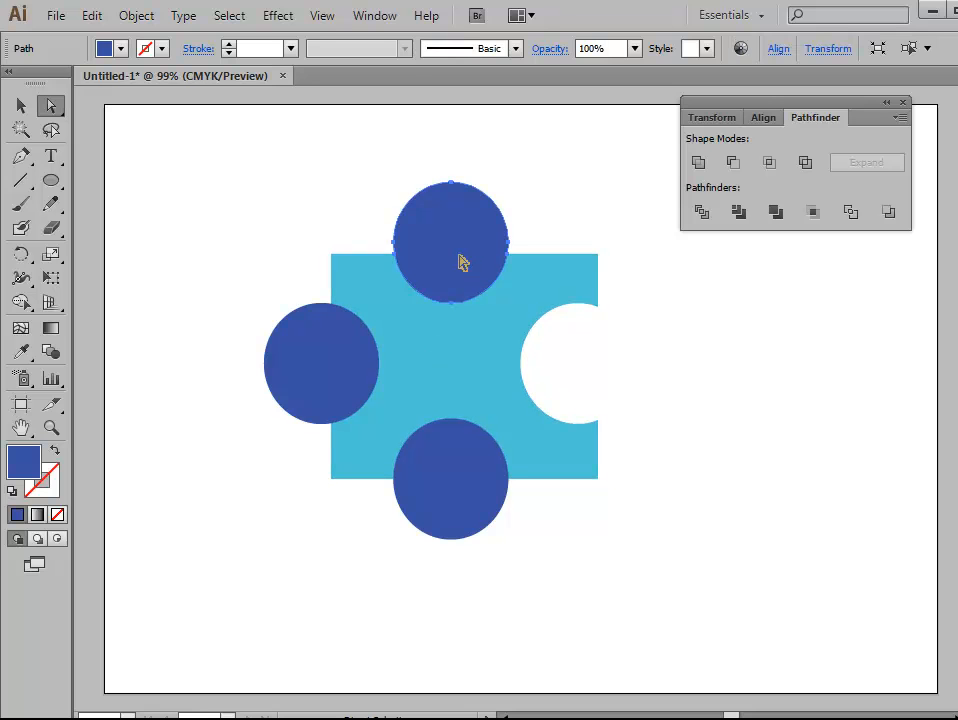
key("Delete")
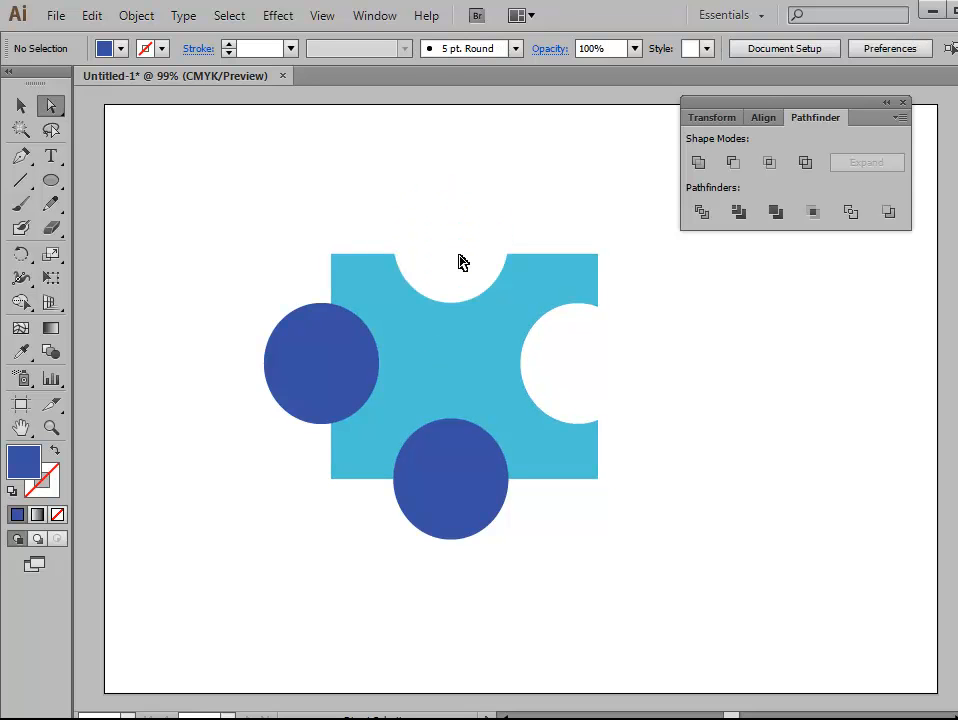
left_click(340, 370)
key("Delete")
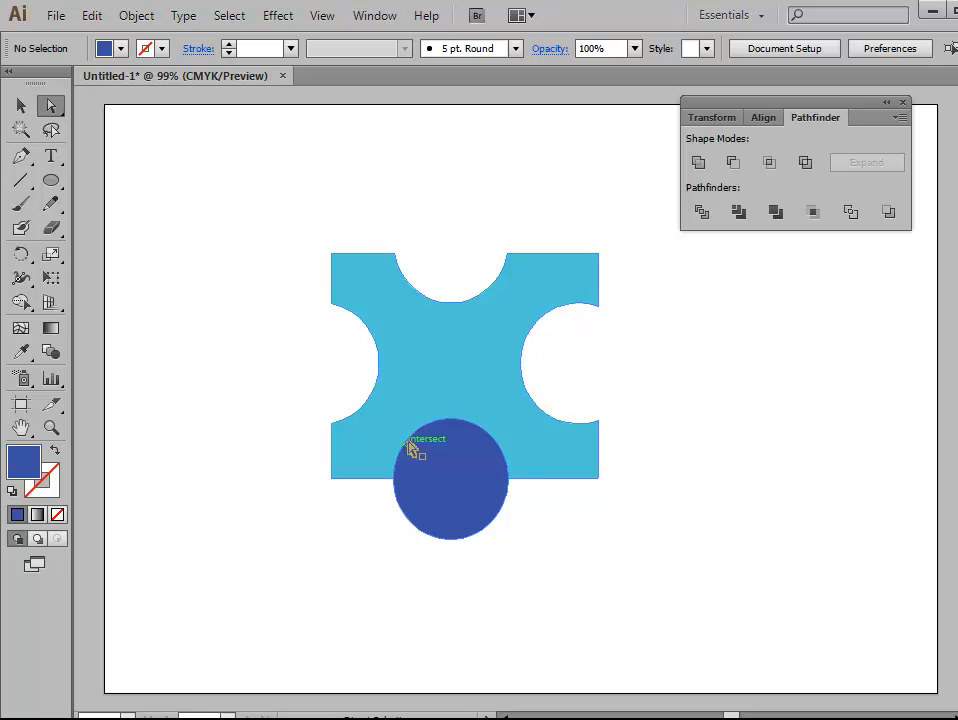
left_click(477, 481)
key("Delete")
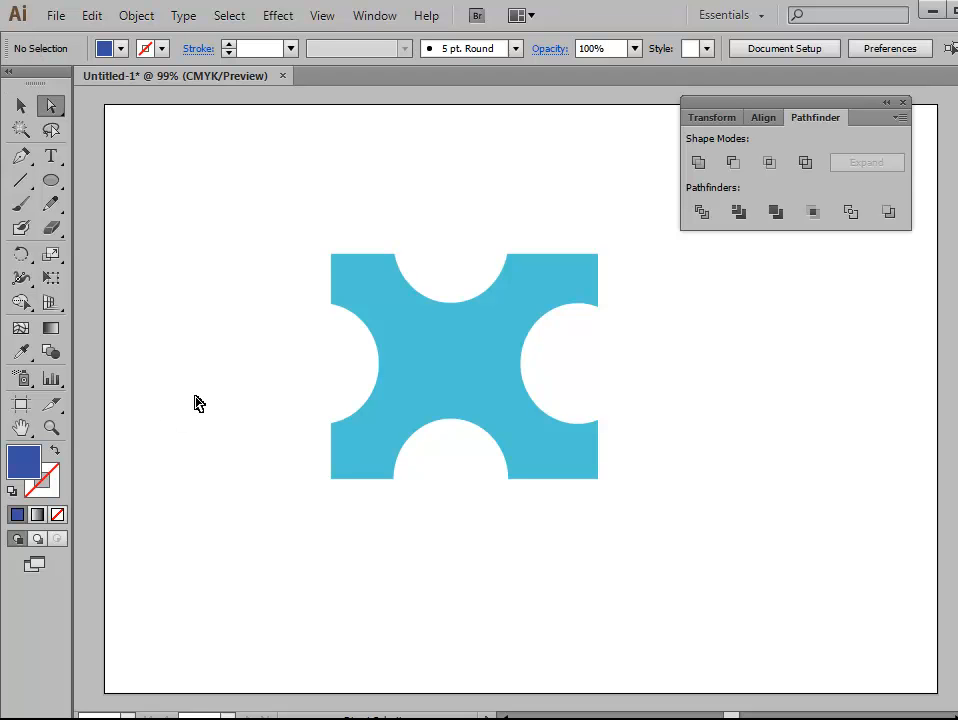
Step: Draw a small dark blue circle in the center of the notched light blue shape
left_click_drag(51, 180, 166, 238)
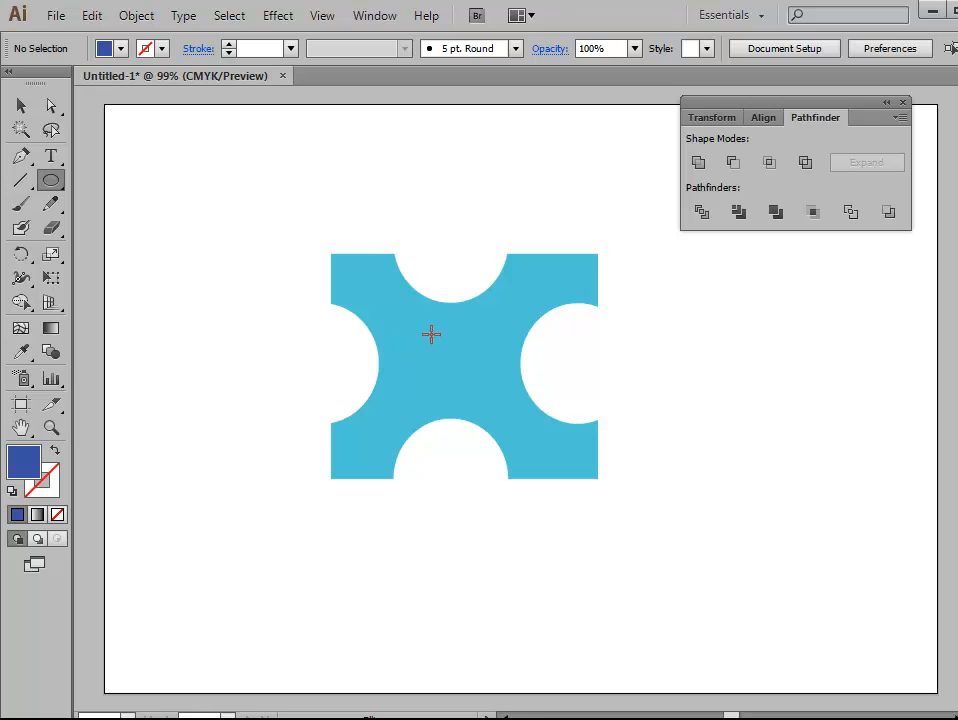
left_click_drag(420, 325, 492, 398)
left_click(21, 105)
left_click(346, 216)
Step: Apply the Trim pathfinder to the notched shape together with the small central circle
left_click_drag(288, 198, 620, 527)
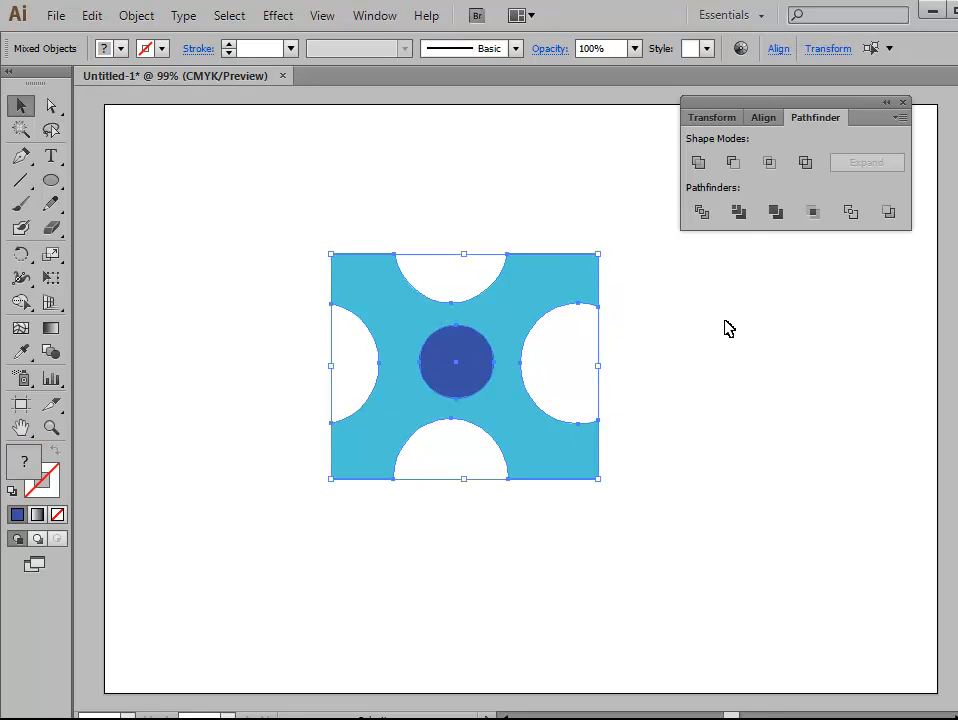
left_click(742, 213)
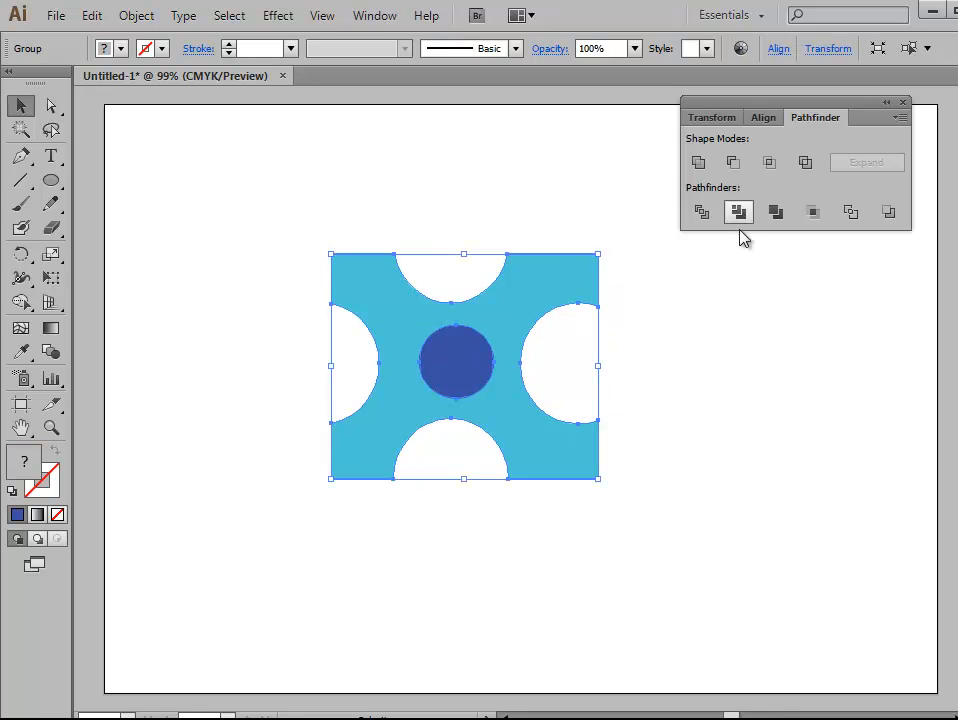
left_click(170, 195)
Step: Move only the small dark blue circle out of the notched shape to the empty area on its left
left_click(51, 106)
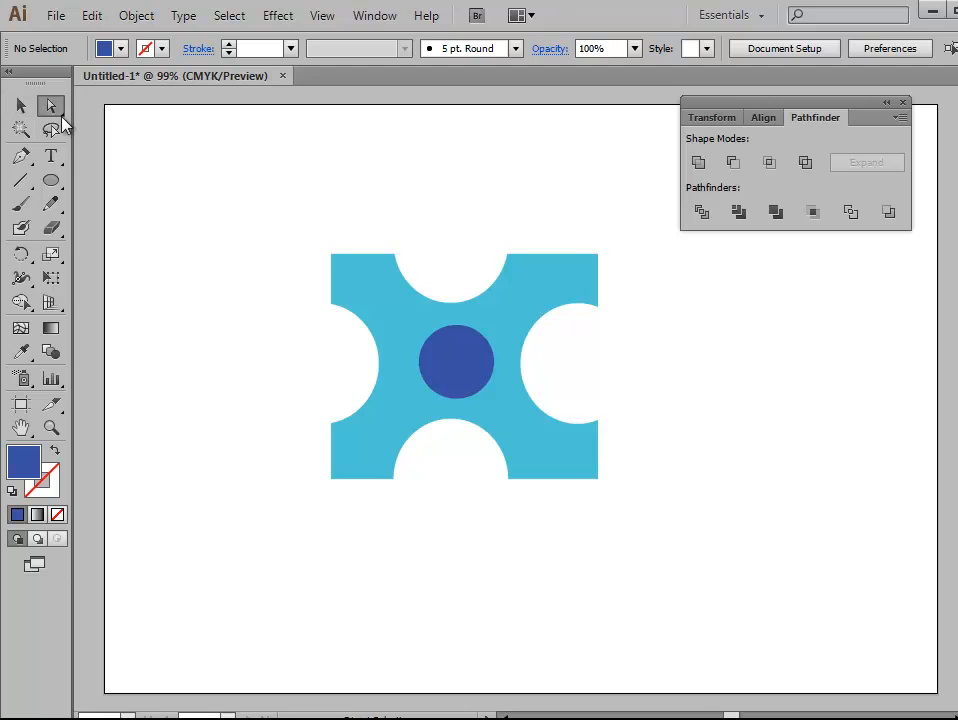
left_click(440, 369)
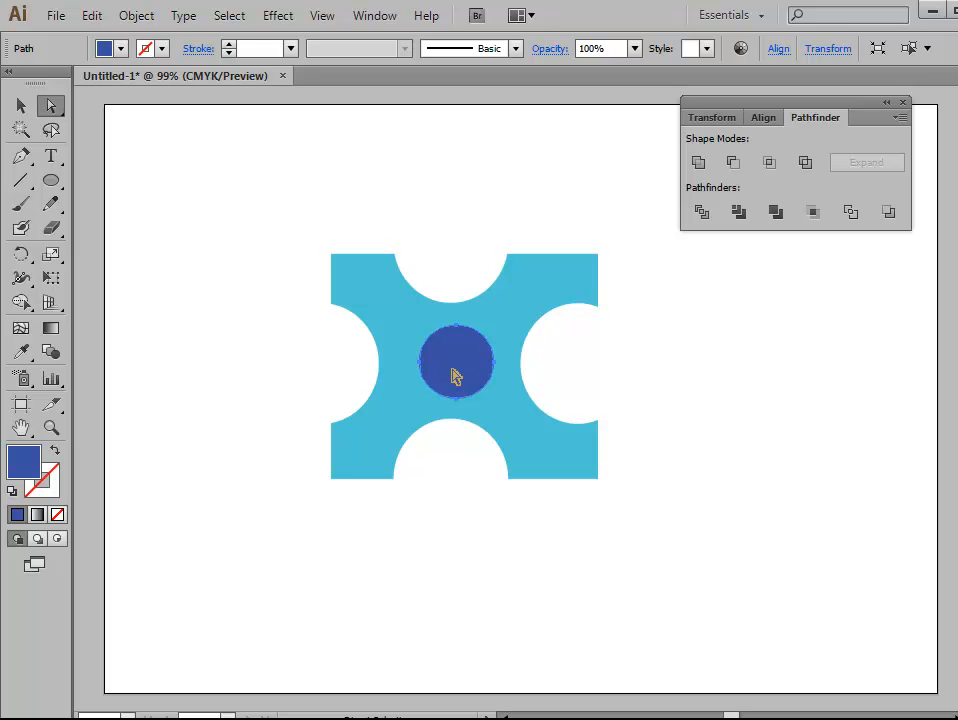
left_click_drag(460, 376, 231, 329)
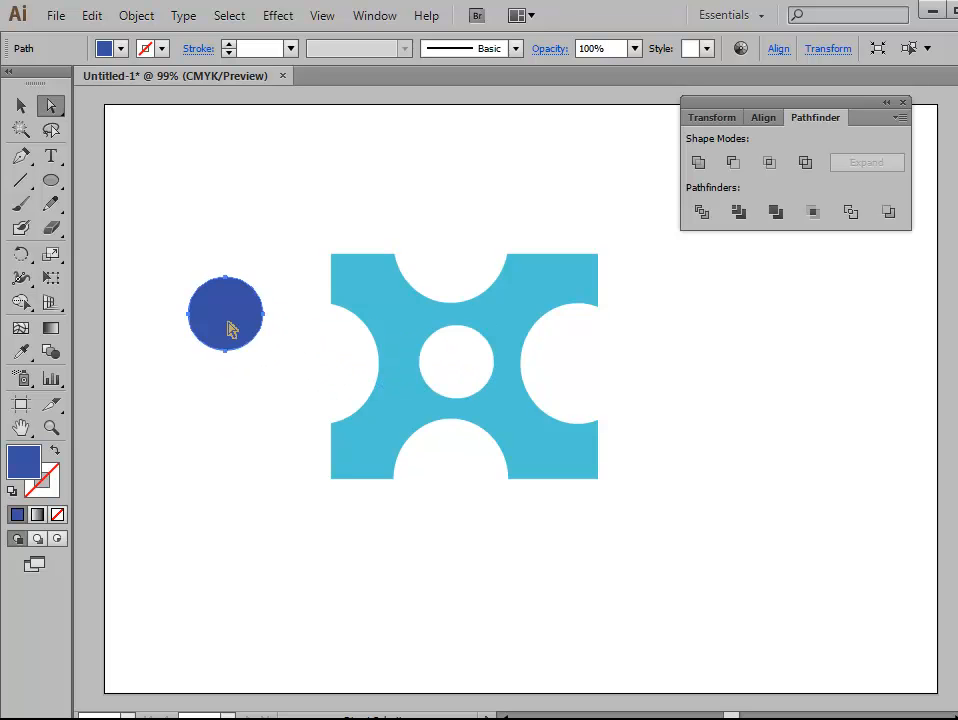
Step: Delete the small dark blue circle and the remaining light blue notched shape
key("Delete")
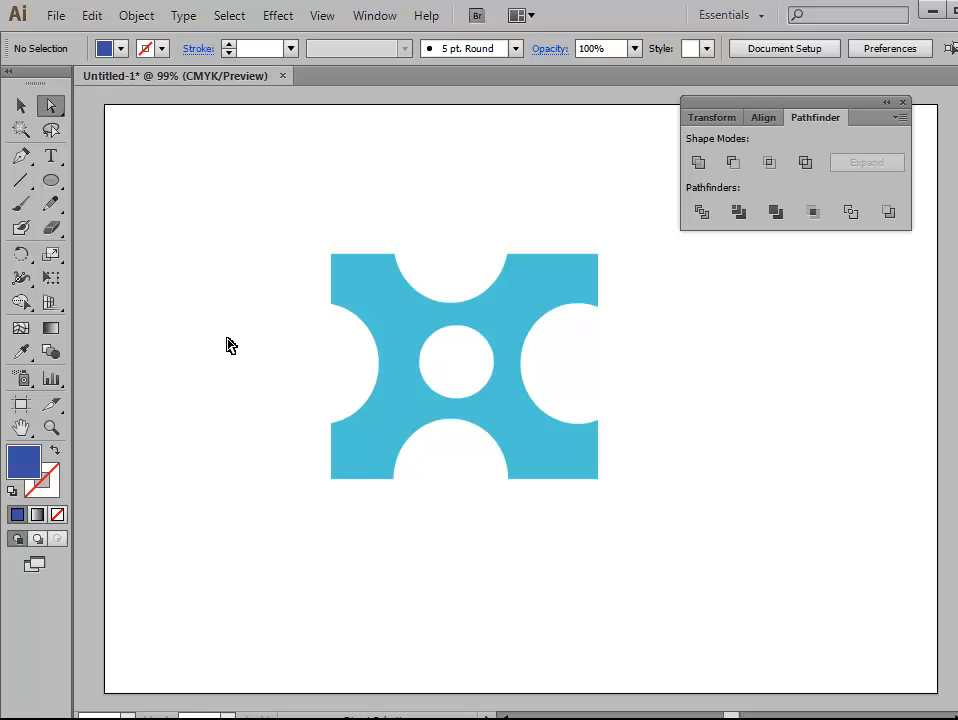
left_click(20, 110)
left_click(513, 438)
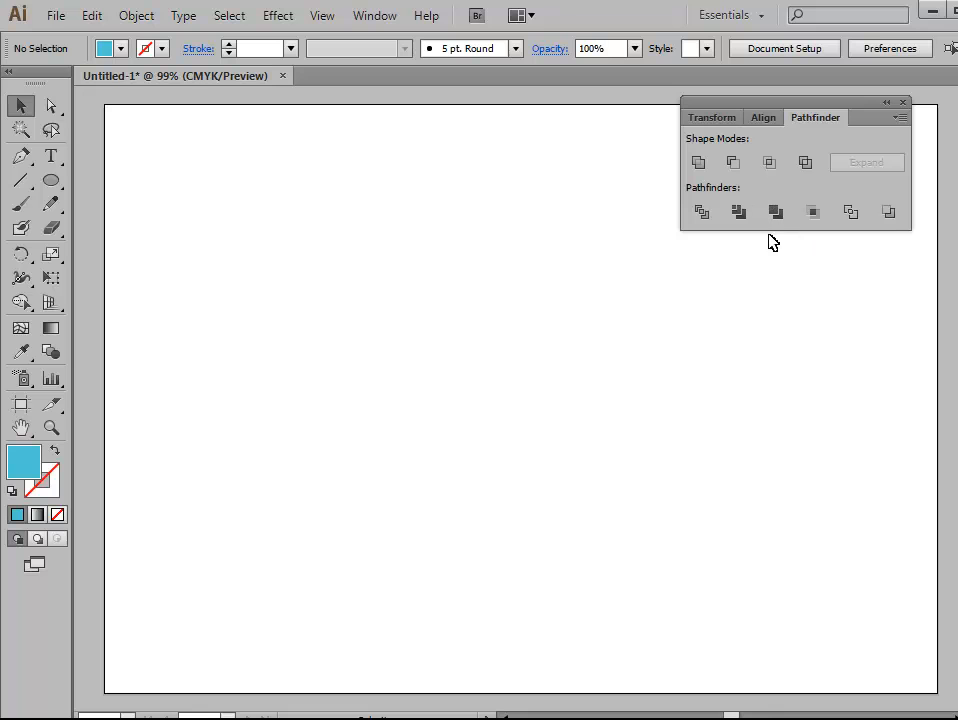
Step: Draw a large light blue rectangle on the empty artboard and shift it left toward the middle
left_click_drag(51, 183, 145, 184)
left_click_drag(394, 240, 676, 486)
left_click(22, 108)
left_click_drag(577, 387, 540, 410)
left_click(643, 544)
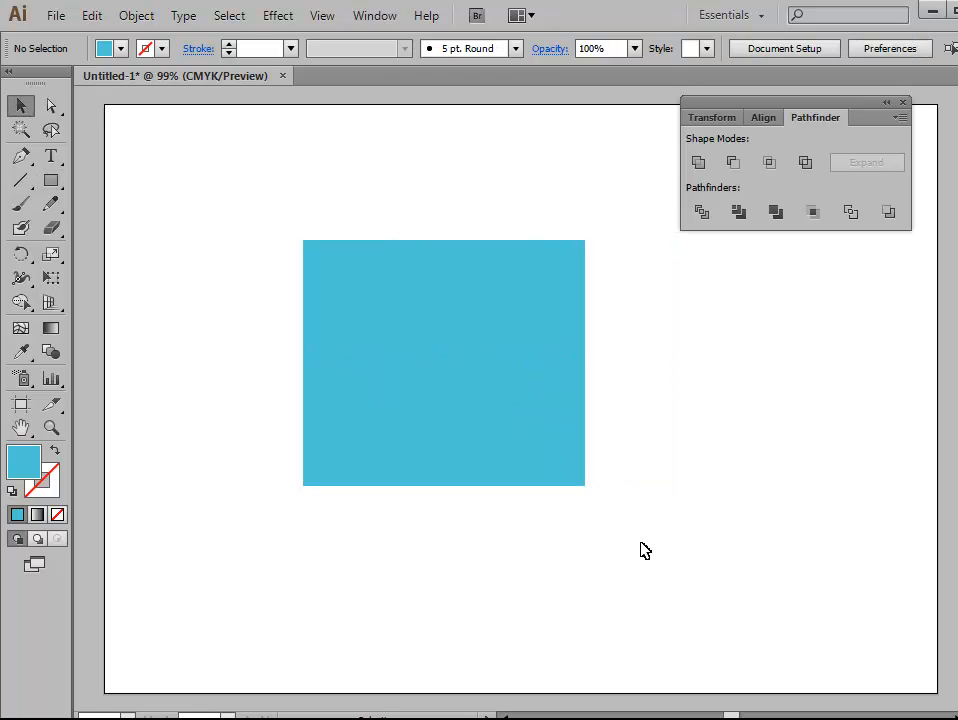
Step: Set the fill to dark blue and draw a circle straddling the top edge of the light blue rectangle
left_click_drag(51, 180, 170, 237)
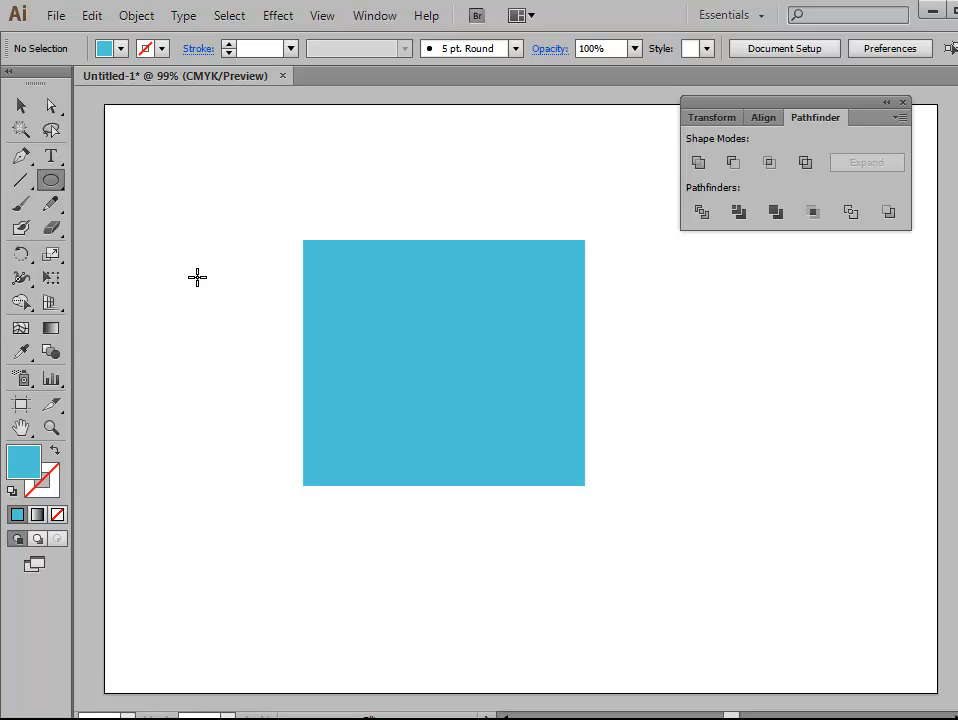
double_click(22, 463)
left_click(677, 323)
left_click(620, 258)
left_click(623, 257)
left_click(830, 254)
left_click_drag(388, 207, 484, 302)
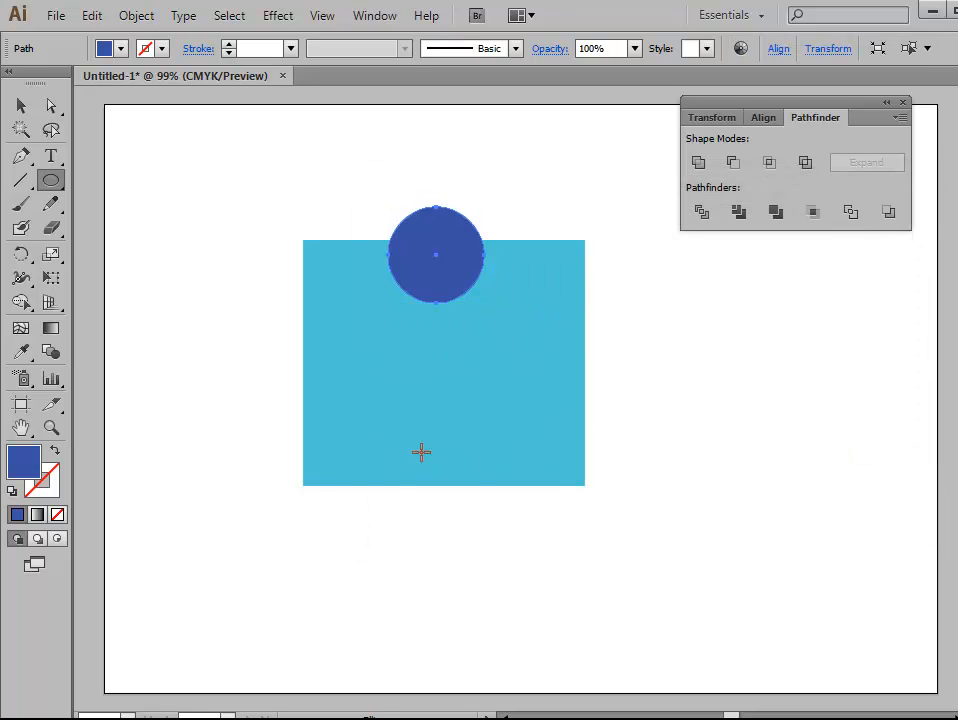
Step: Copy the dark blue circle onto the rectangle's left, bottom and right edges, and shift the top circle slightly right
left_click(21, 104)
left_click_drag(448, 278, 615, 370)
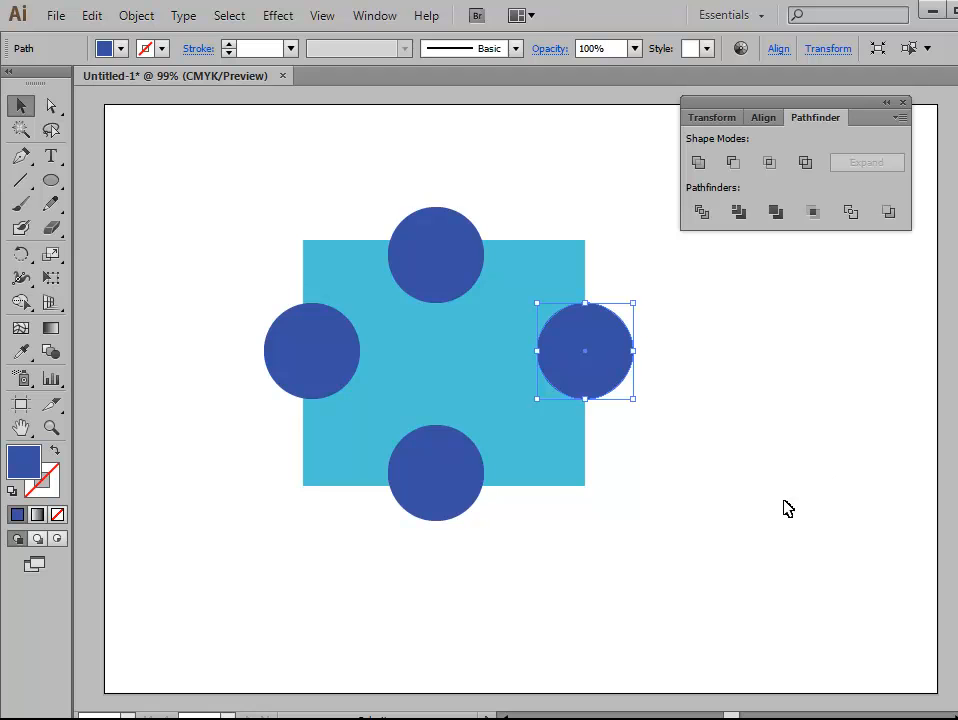
left_click_drag(450, 281, 459, 280)
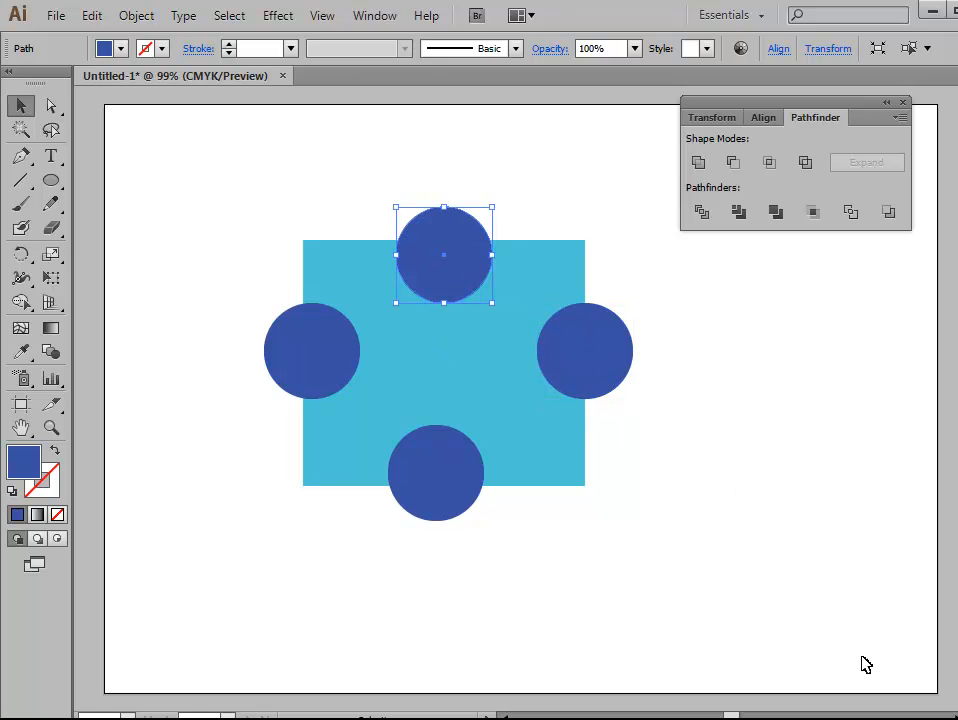
left_click(796, 615)
Step: Apply the Merge pathfinder to the light blue rectangle together with the four dark blue circles
left_click_drag(210, 168, 650, 483)
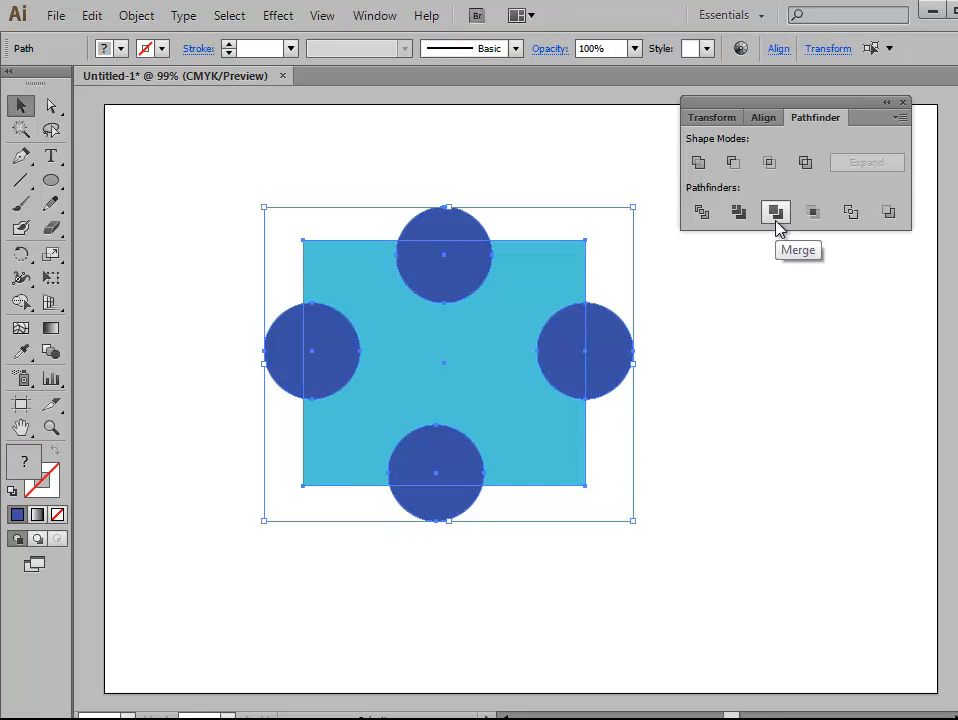
left_click(777, 221)
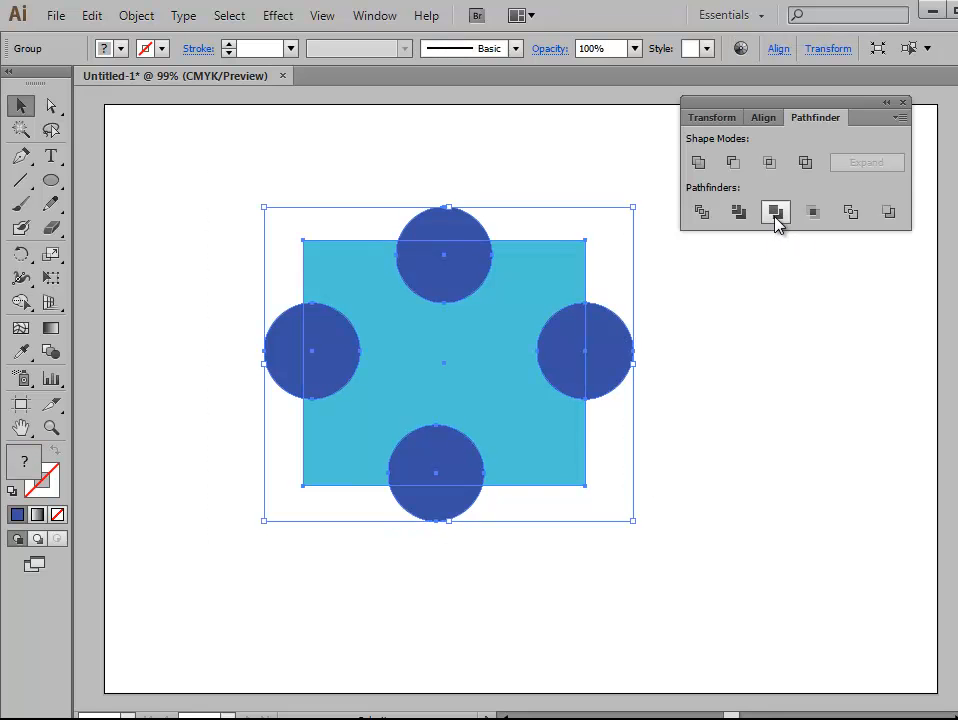
left_click(759, 468)
Step: Delete the four dark blue circles individually from the merged group, leaving only the notched light blue shape
left_click(49, 106)
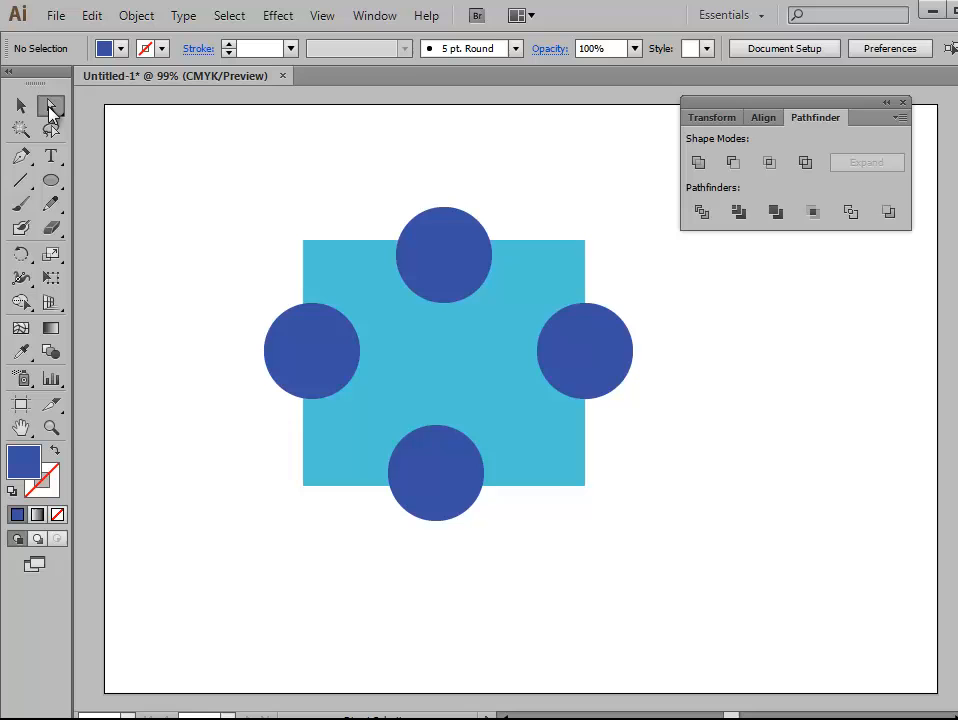
left_click(595, 378)
key("Delete")
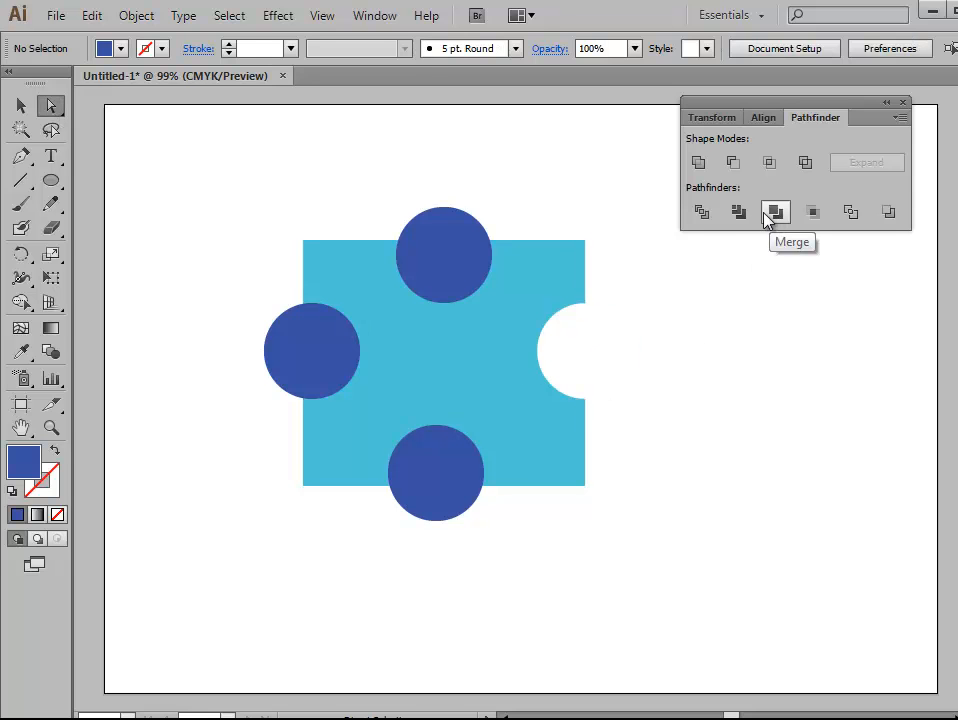
left_click(470, 278)
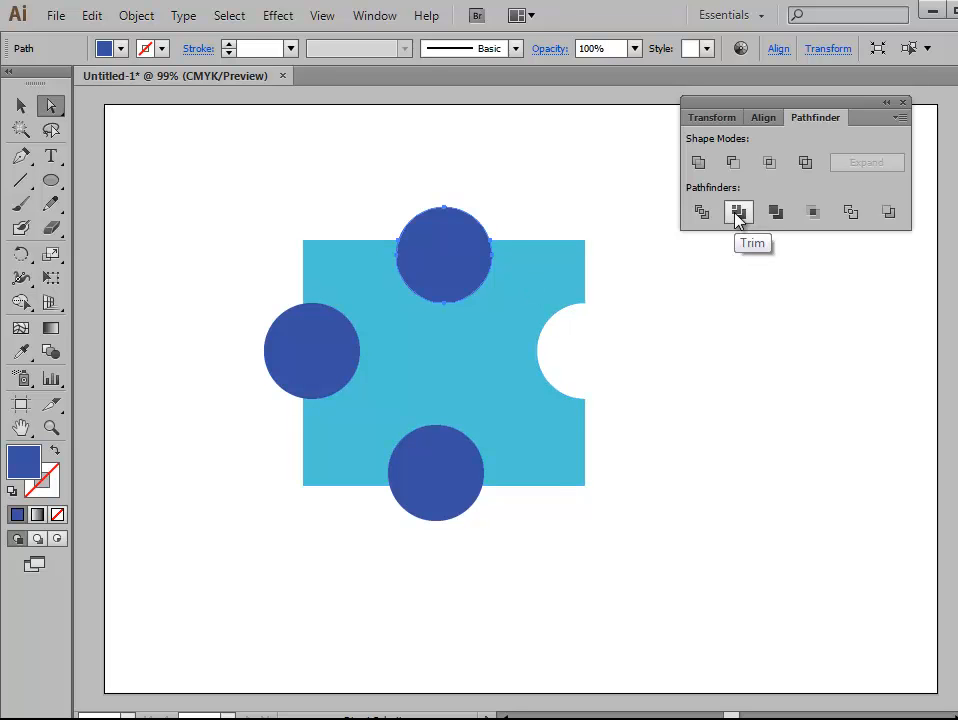
key("Delete")
left_click(336, 330)
key("Delete")
left_click(435, 516)
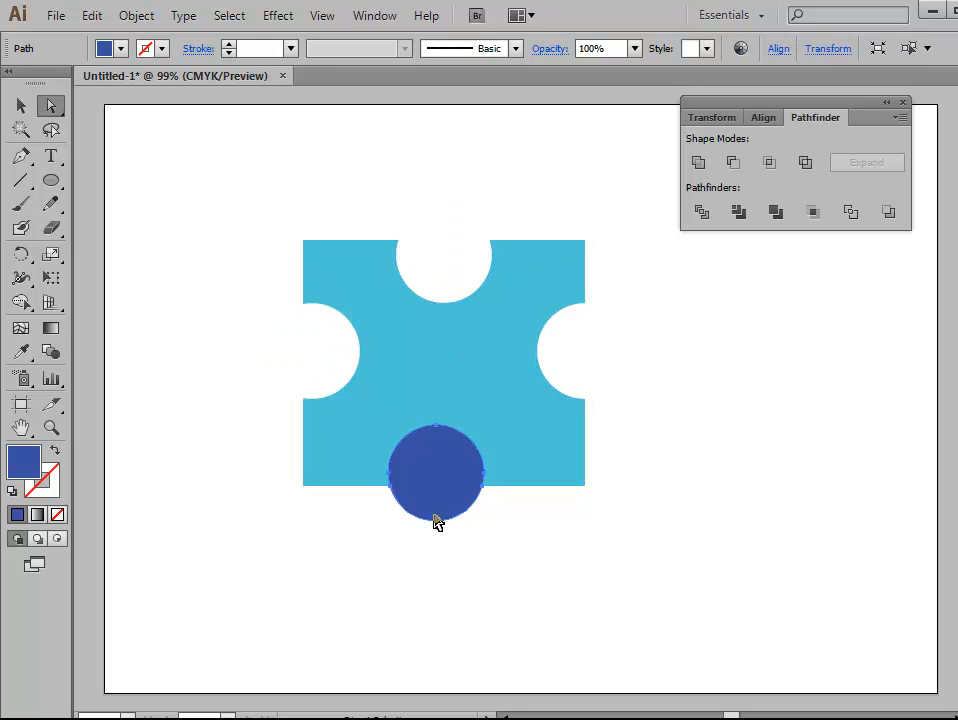
key("Delete")
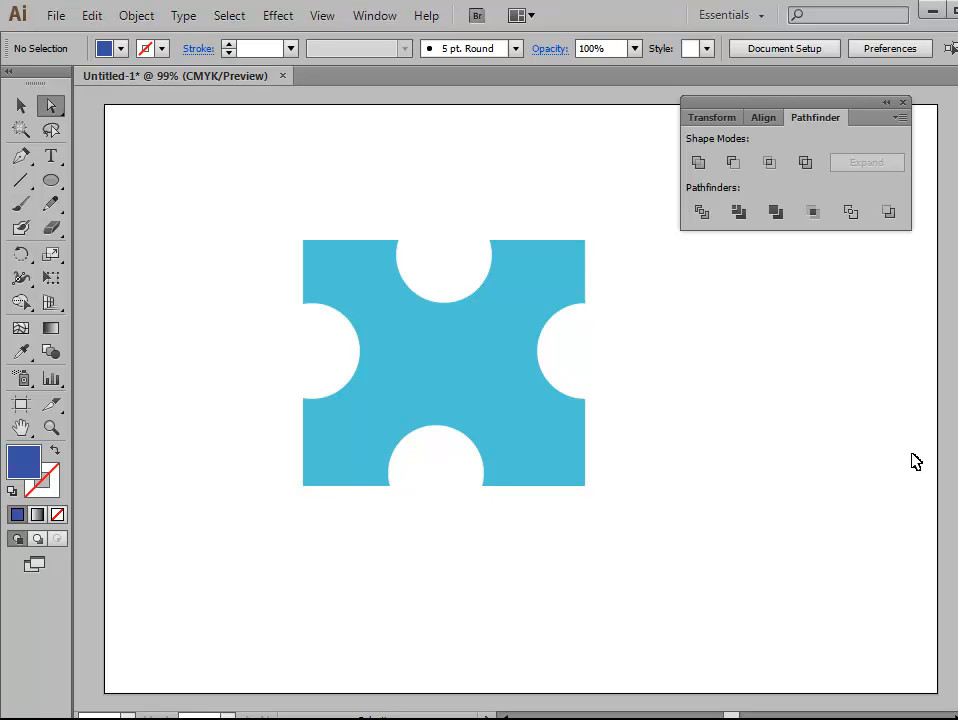
Step: Delete the remaining light blue notched shape from the artboard
left_click(21, 105)
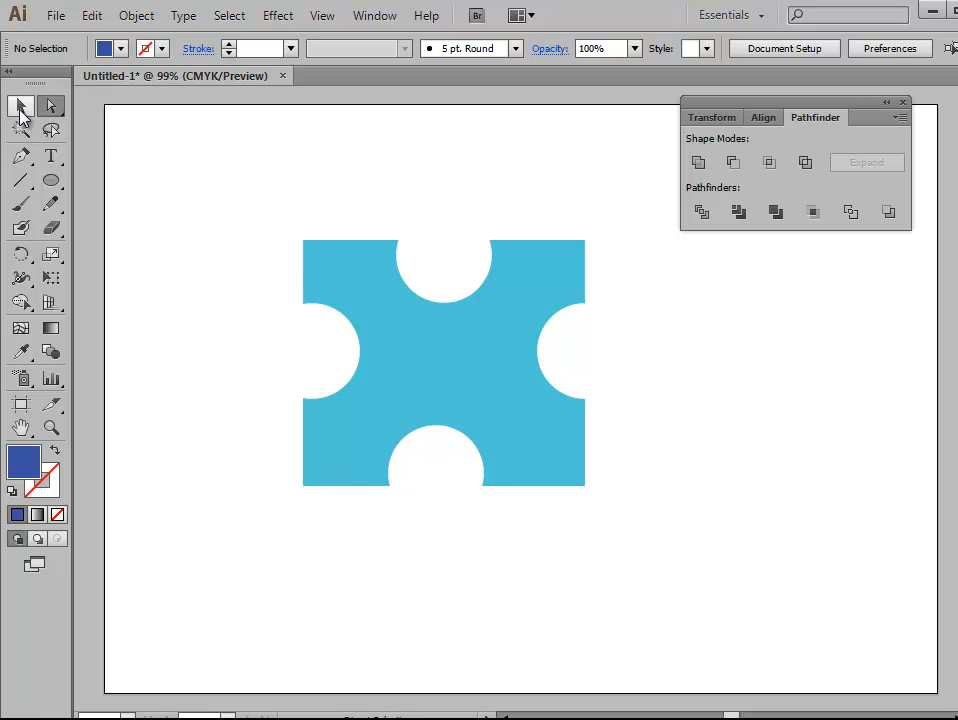
left_click(403, 373)
key("Delete")
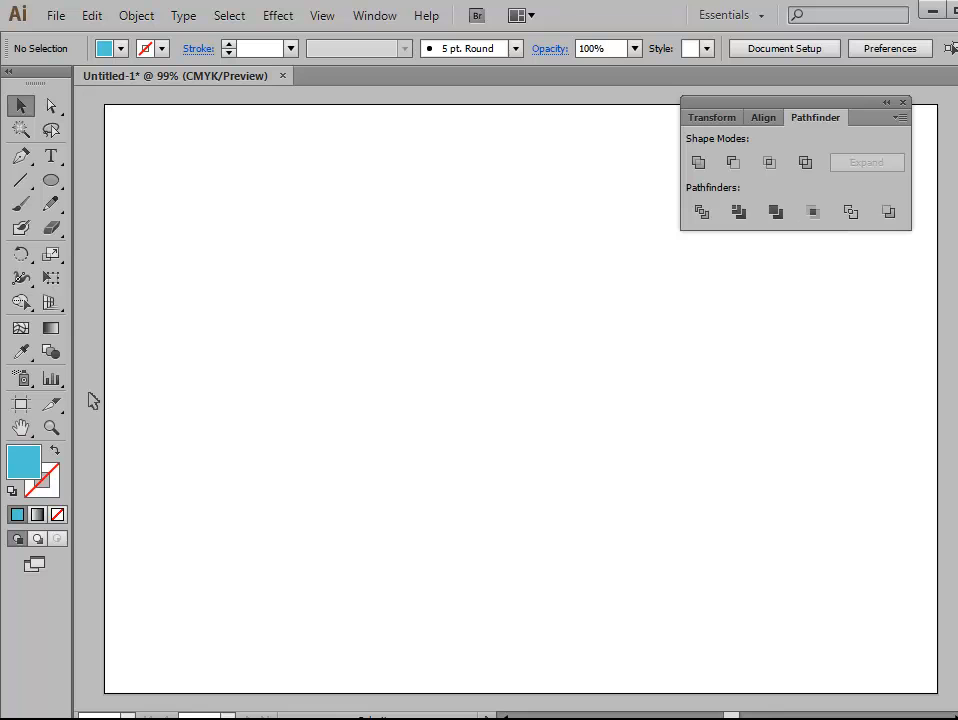
Step: Draw two large light blue rectangles that overlap diagonally, the second one lower and further right
left_click_drag(53, 197, 140, 146)
left_click_drag(286, 212, 529, 432)
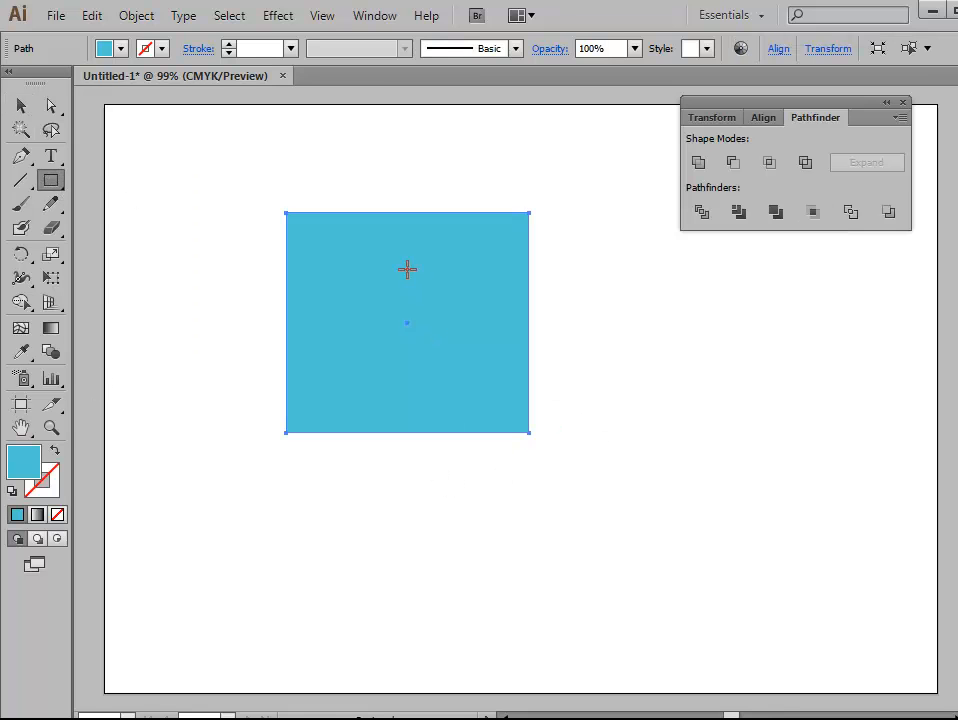
left_click_drag(392, 277, 651, 532)
Step: Apply the Crop pathfinder to the two overlapping rectangles and clear the result from the artboard
left_click(20, 105)
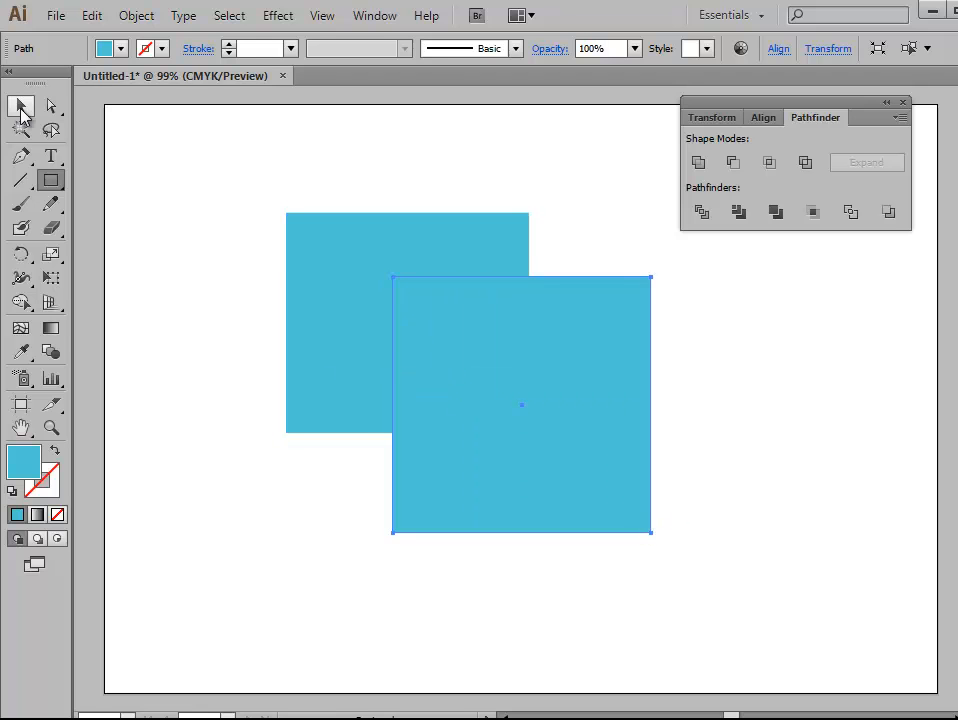
left_click(145, 167)
left_click_drag(243, 177, 684, 559)
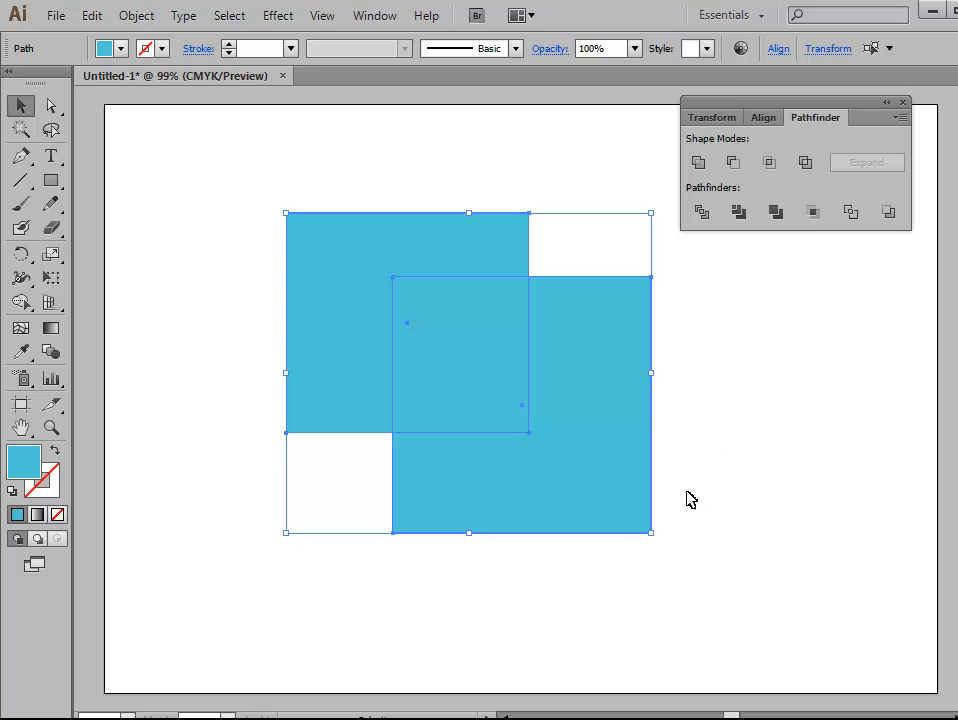
left_click(813, 212)
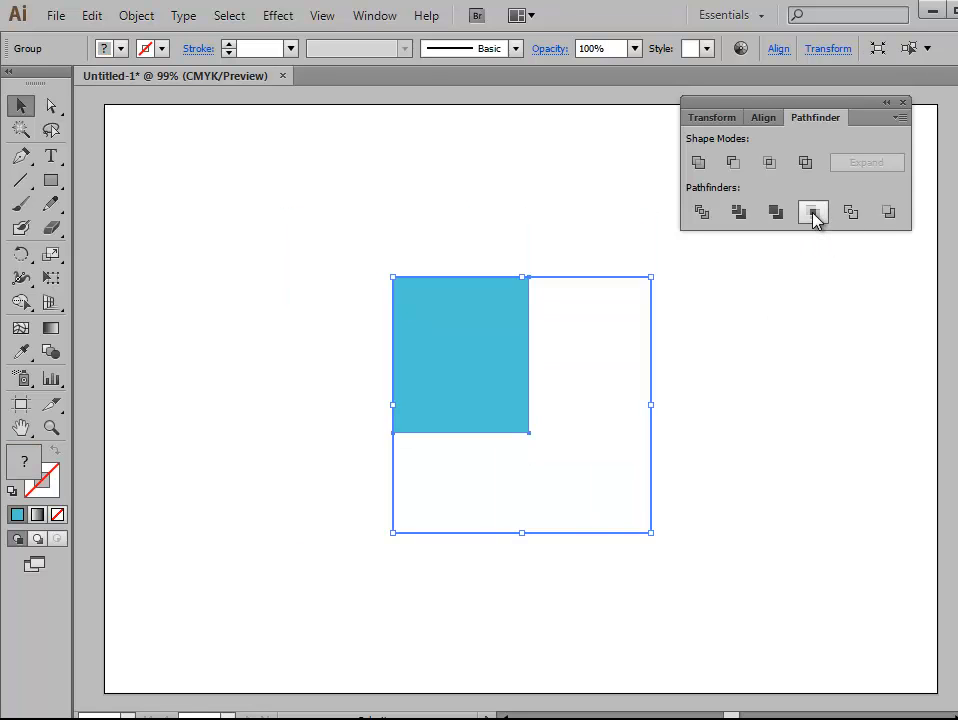
left_click(791, 430)
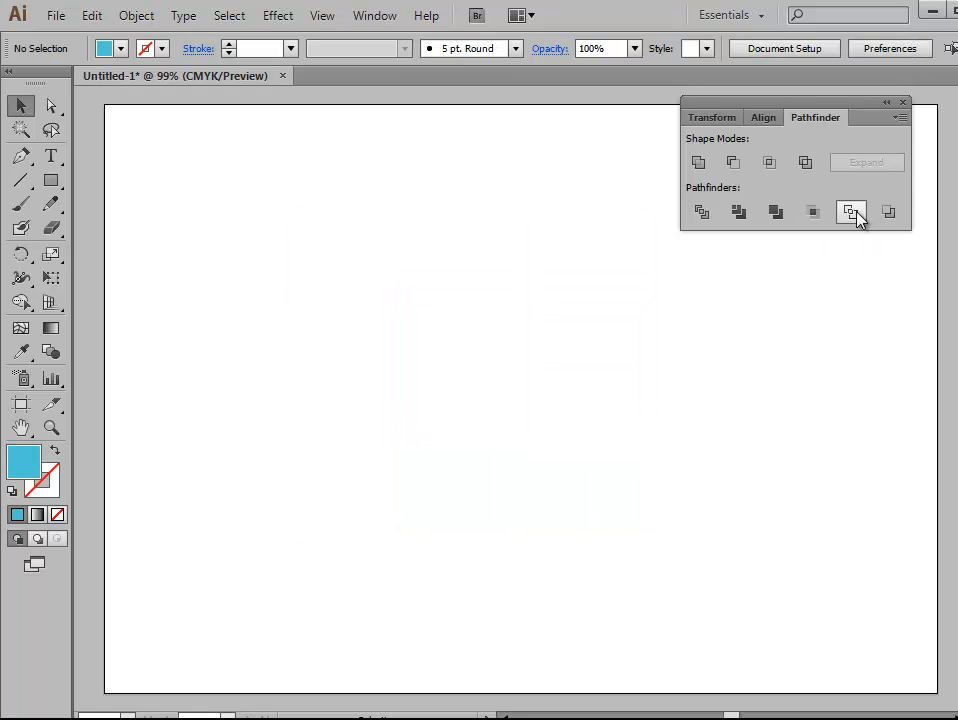
Step: Draw three light blue rectangles in a diagonal cascade, each overlapping the lower right corner of the previous one
left_click(51, 180)
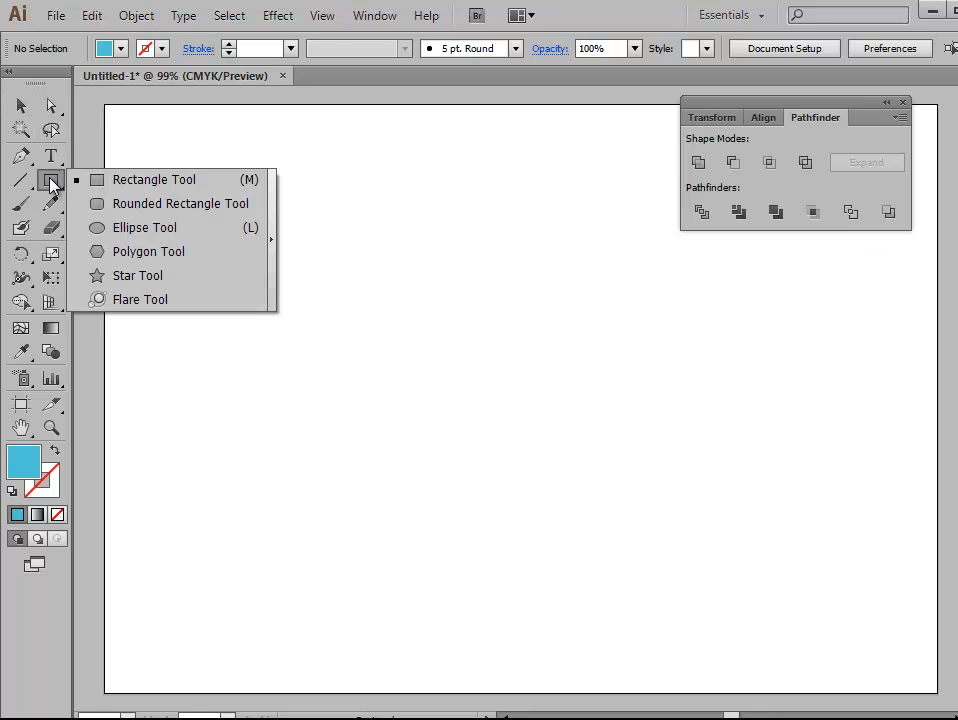
left_click_drag(246, 214, 480, 437)
mouse_move(370, 289)
left_mouse_down()
mouse_move(447, 402)
mouse_move(607, 536)
left_mouse_up()
left_click_drag(513, 412, 756, 622)
Step: Try the Outline and Minus Back pathfinders in turn on the three overlapping rectangles, undoing each one
left_click(21, 105)
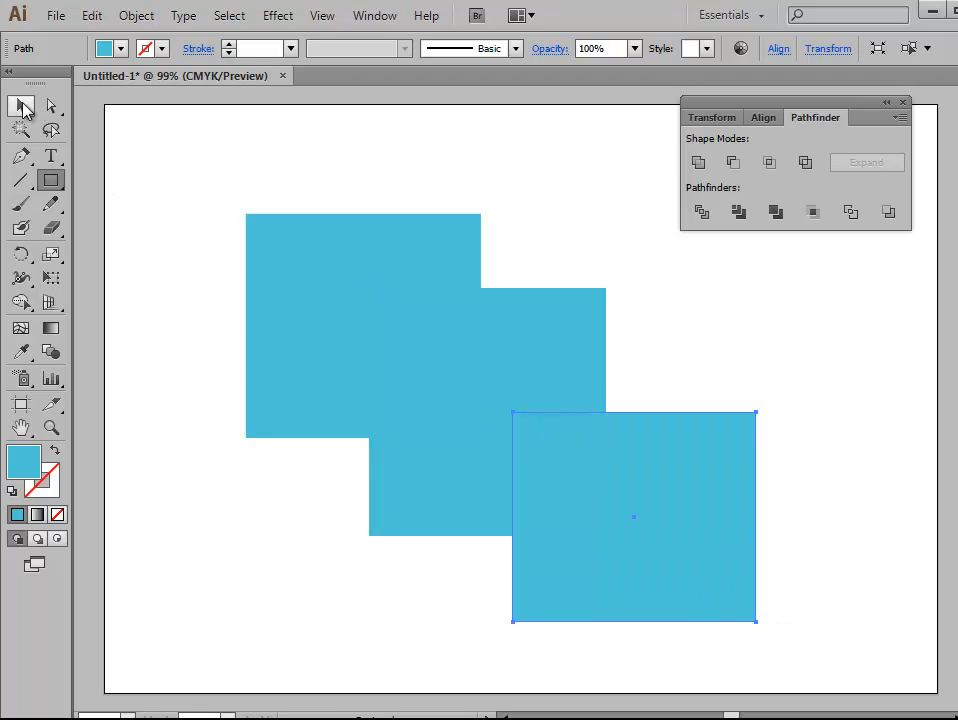
left_click_drag(228, 162, 772, 620)
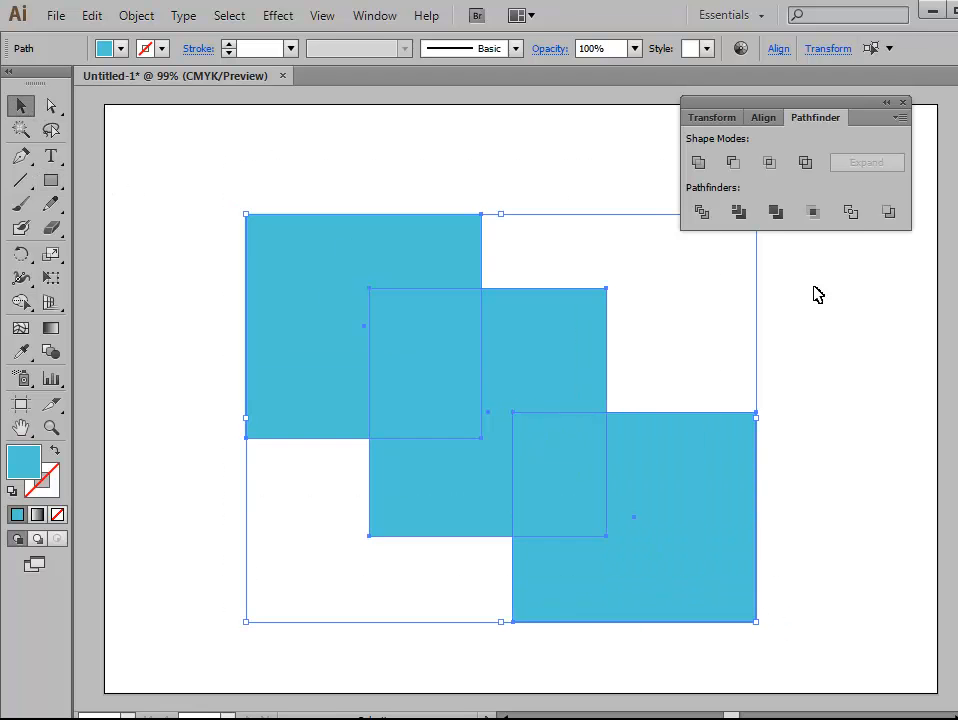
left_click(851, 211)
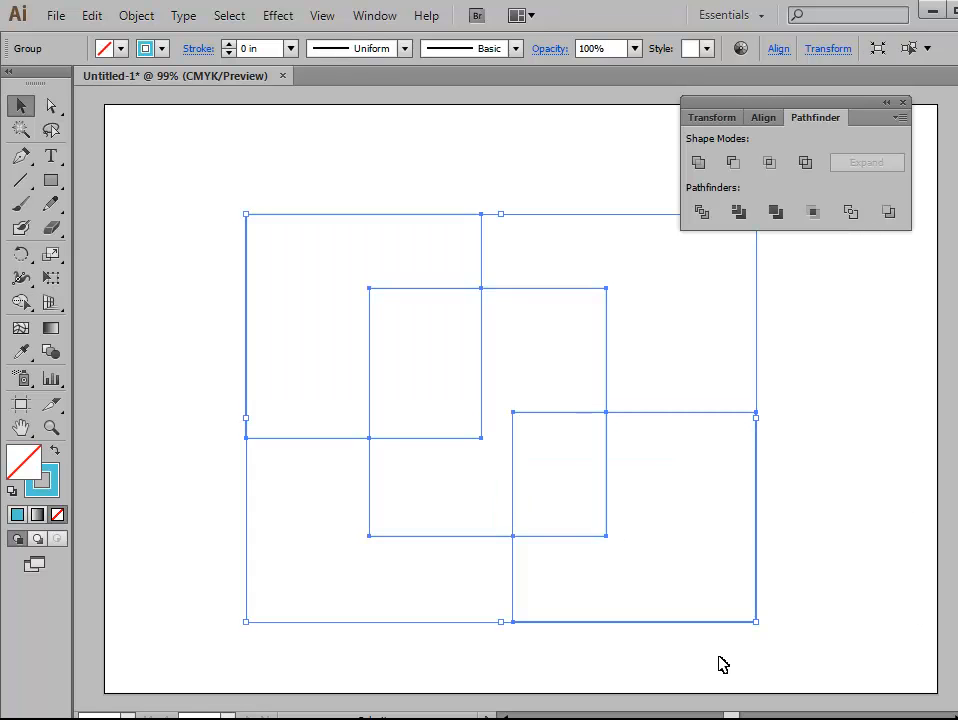
key("ctrl+z")
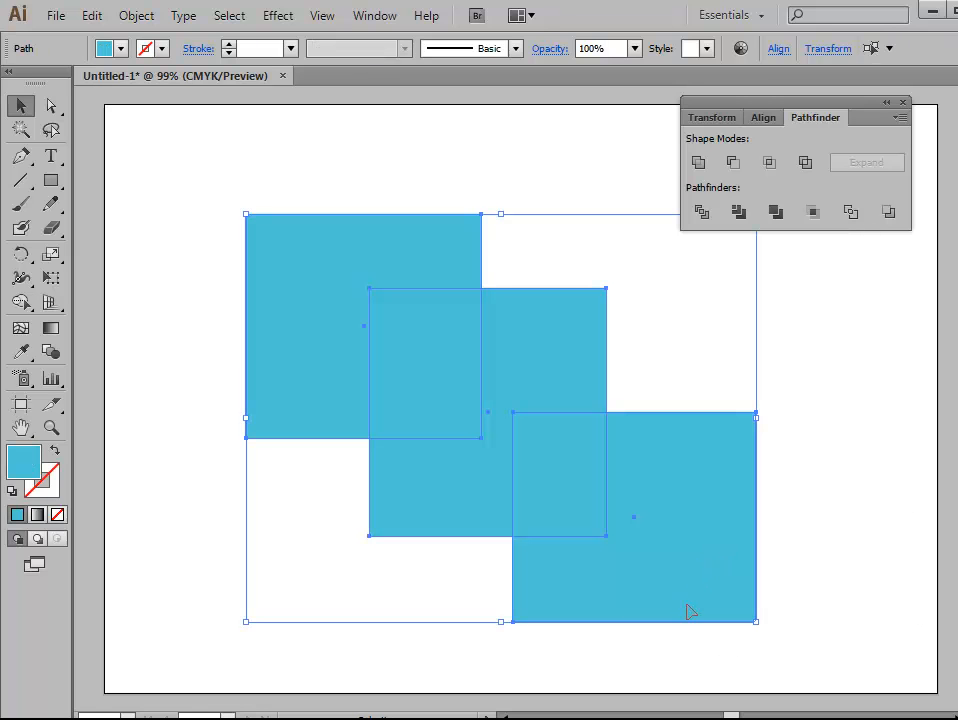
left_click(887, 213)
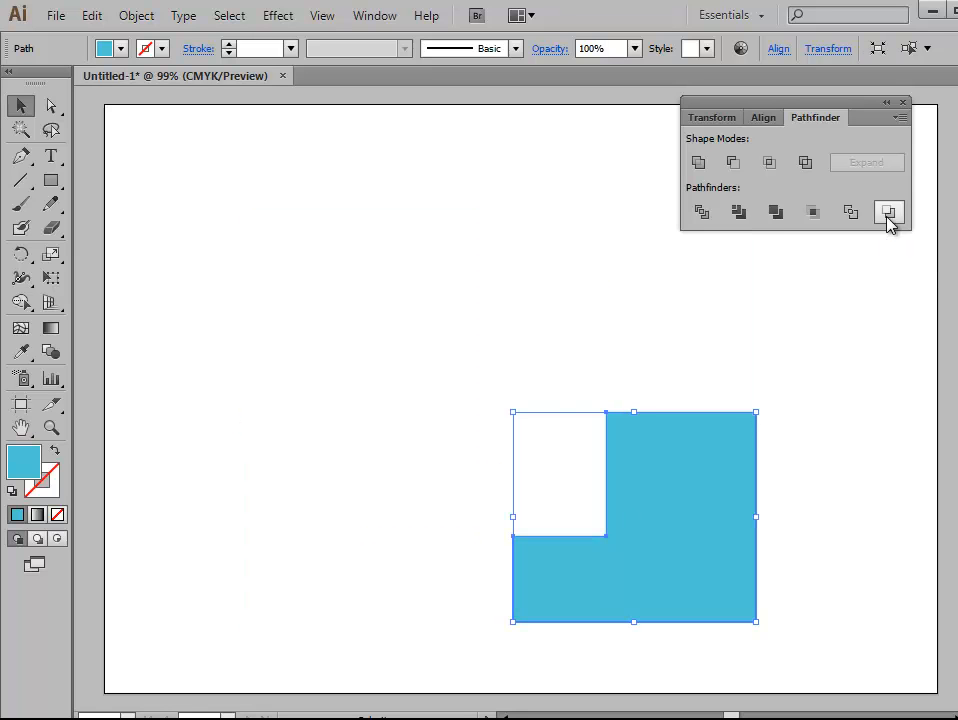
key("ctrl+z")
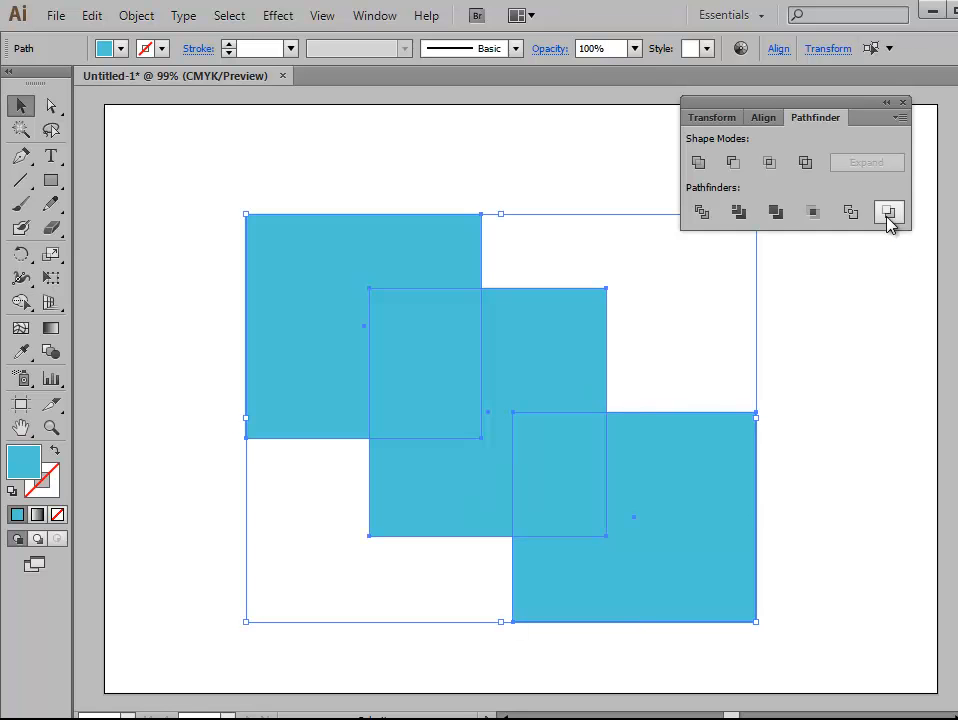